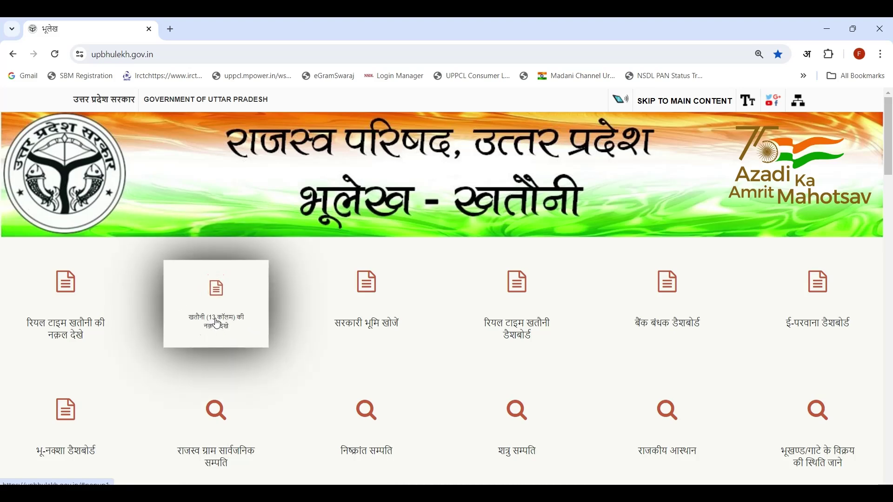
Open the 13-column khatauni copy lookup and submit the displayed captcha code
click(217, 324)
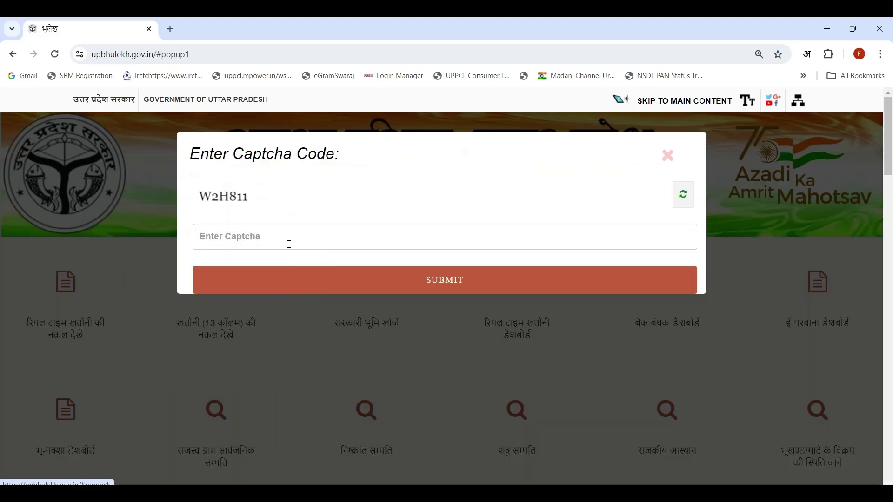
click(270, 241)
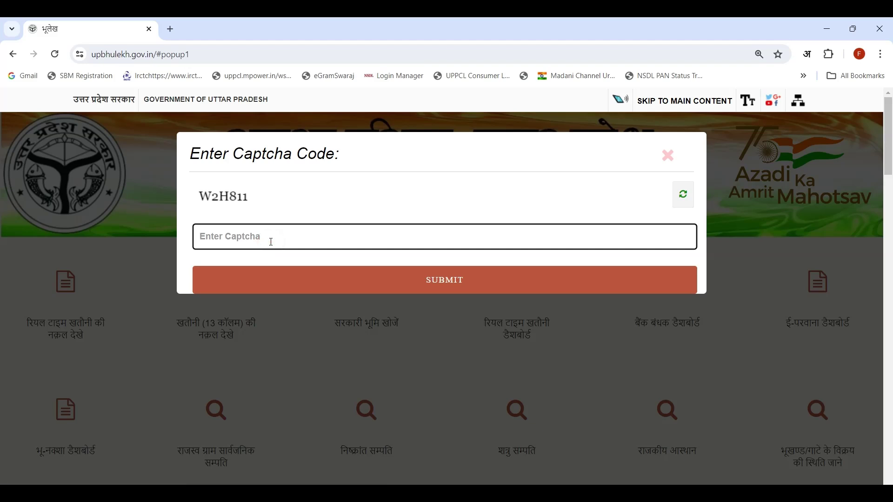
text(W)
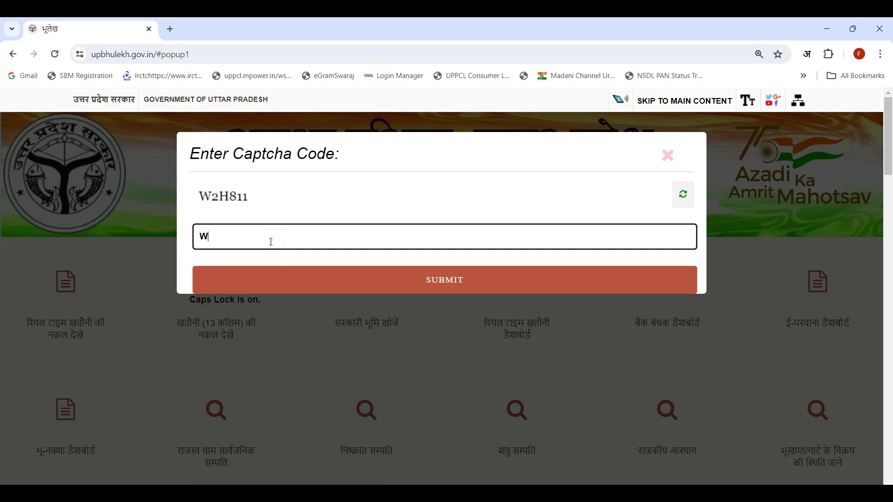
text(2)
text(h)
text(7)
click(418, 290)
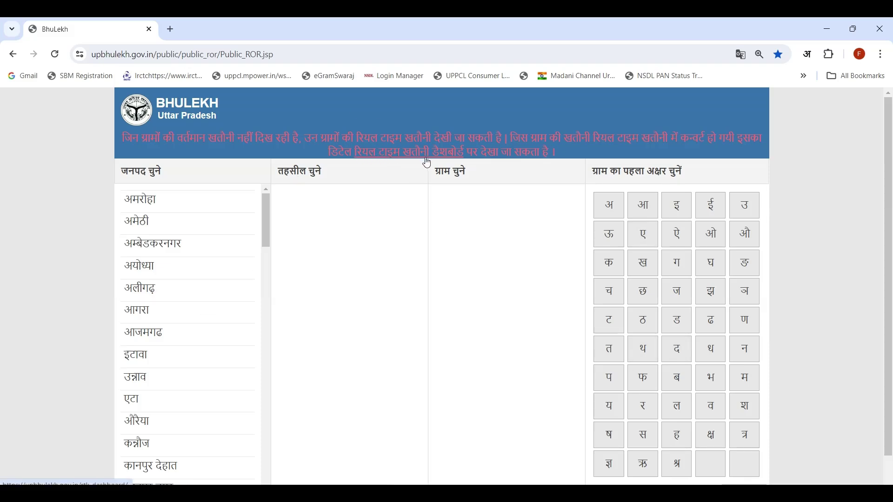
Choose district आजमगढ, tehsil फूलपुर and village सुलेमापुर from the स list
click(159, 334)
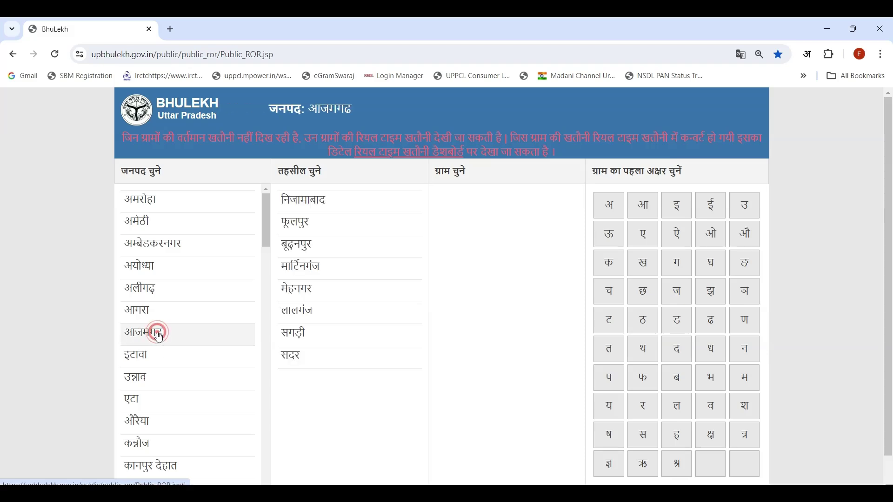
click(303, 228)
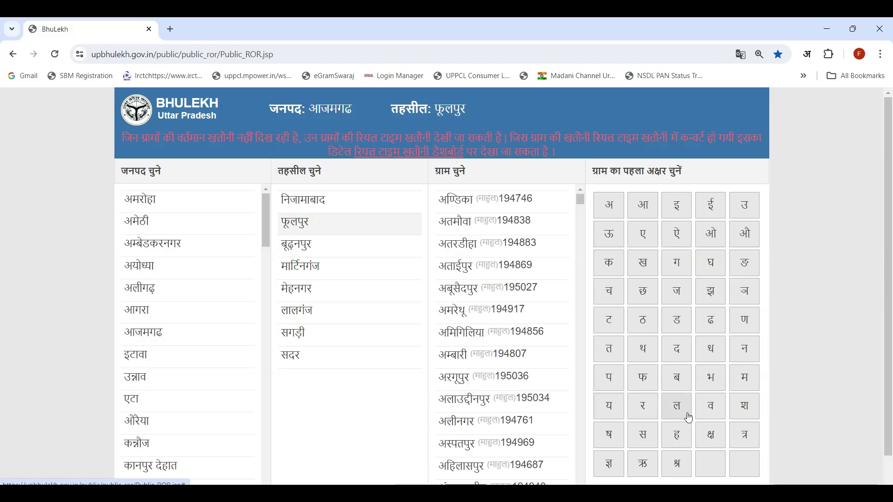
click(640, 444)
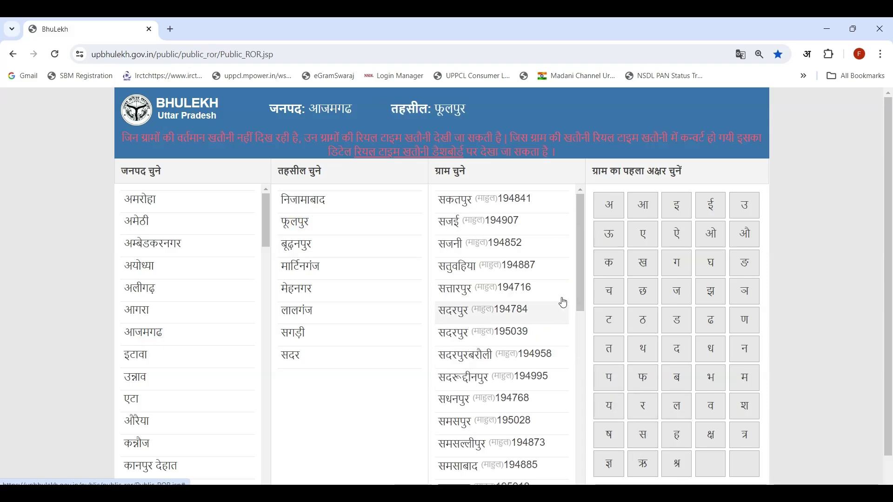
drag(578, 280, 576, 422)
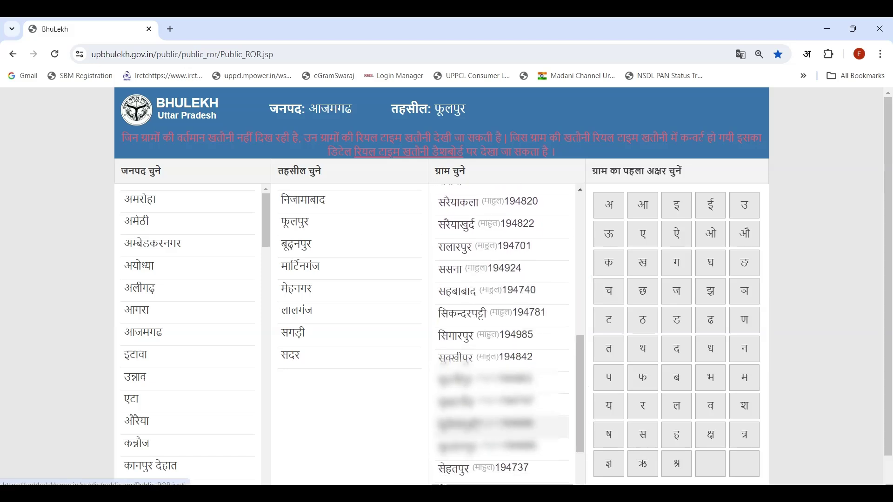
click(493, 425)
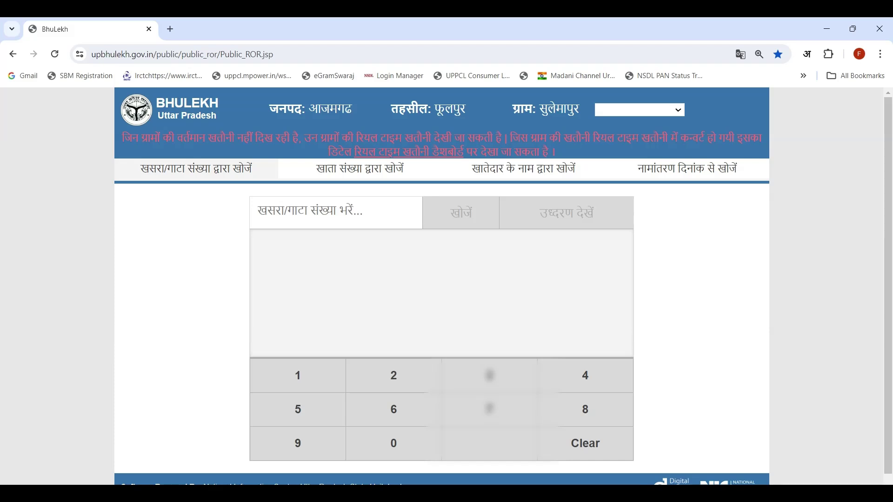
Select fasli year 1423-1428 and switch to searching by khasra/gata number
click(656, 112)
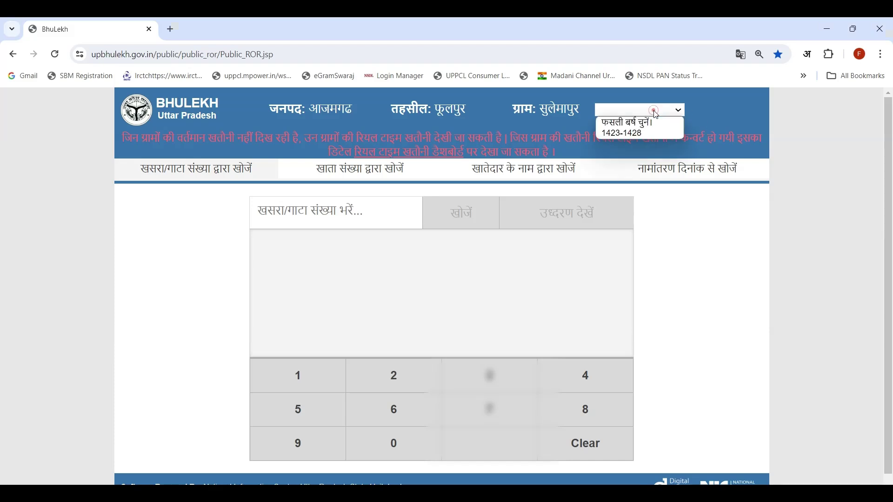
click(636, 133)
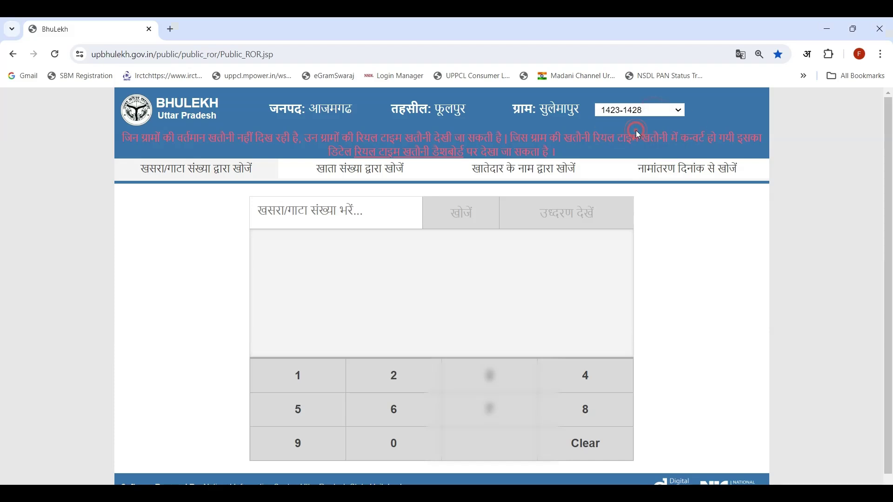
click(181, 171)
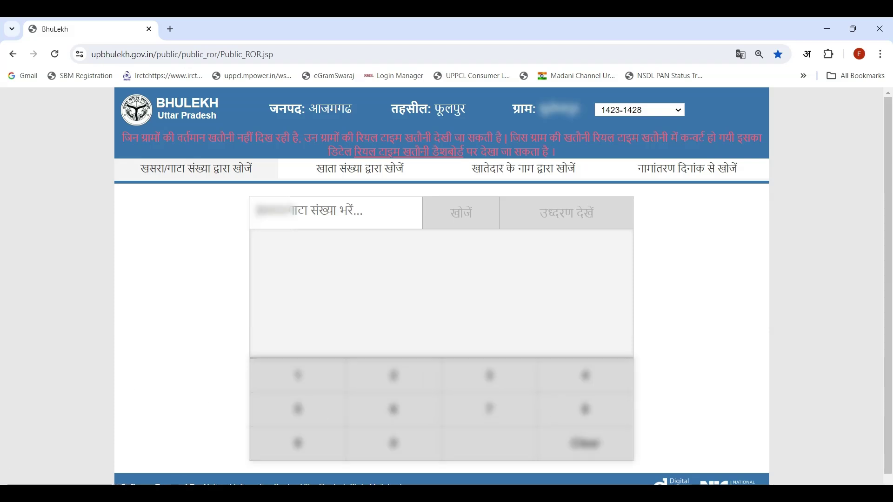
Enter the three-digit khasra number on the keypad, search, and pick the matching account
click(497, 378)
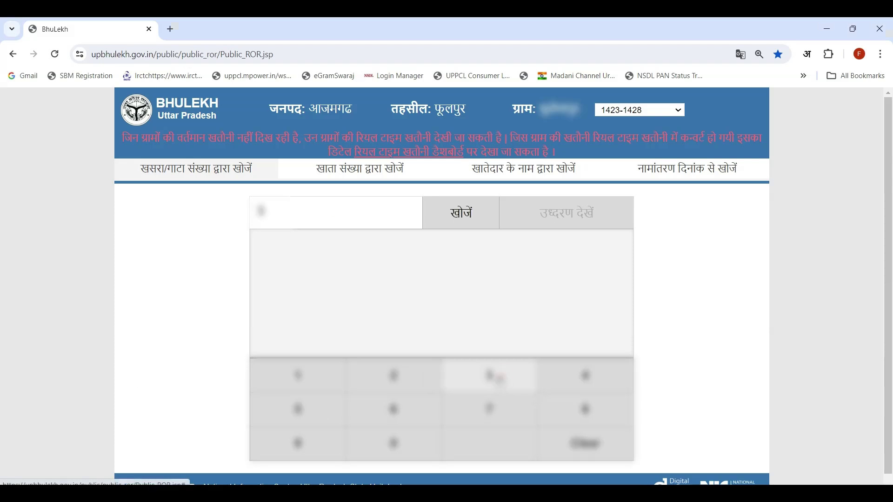
click(388, 408)
click(405, 410)
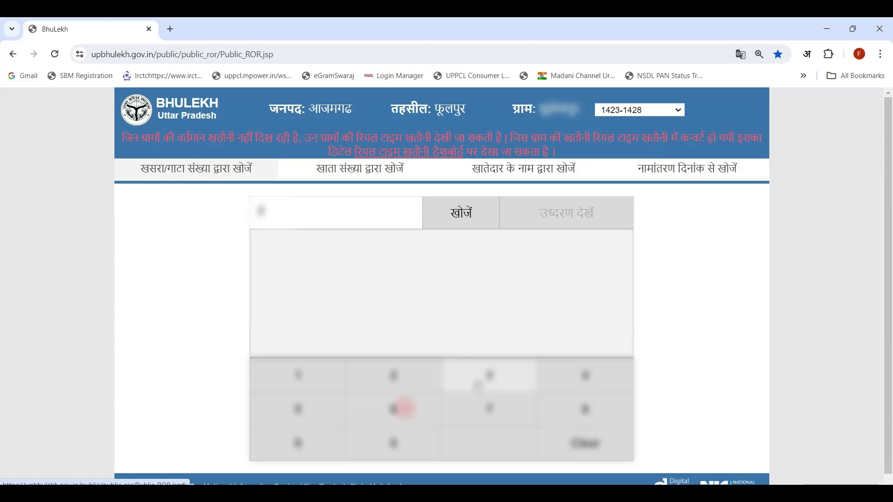
click(407, 408)
click(483, 378)
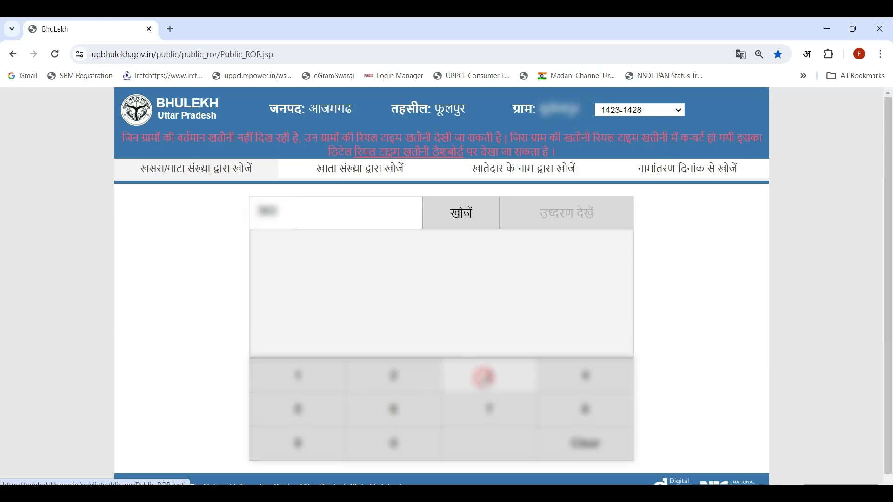
click(460, 218)
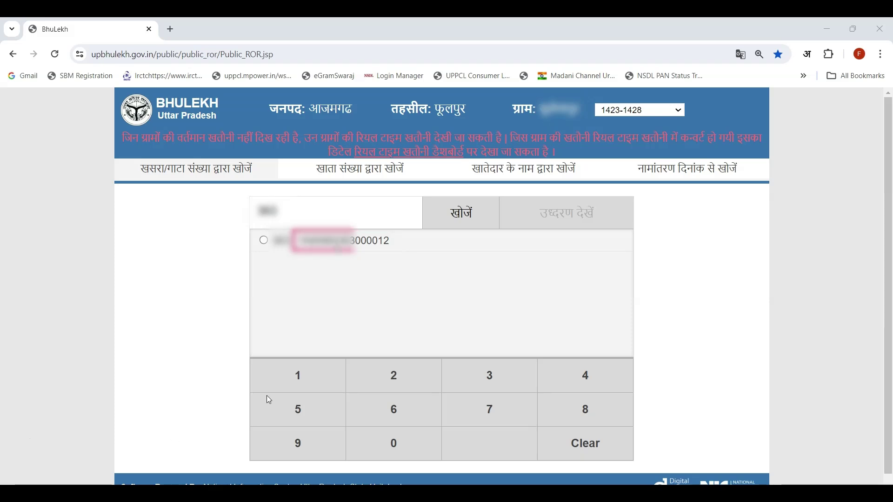
click(264, 241)
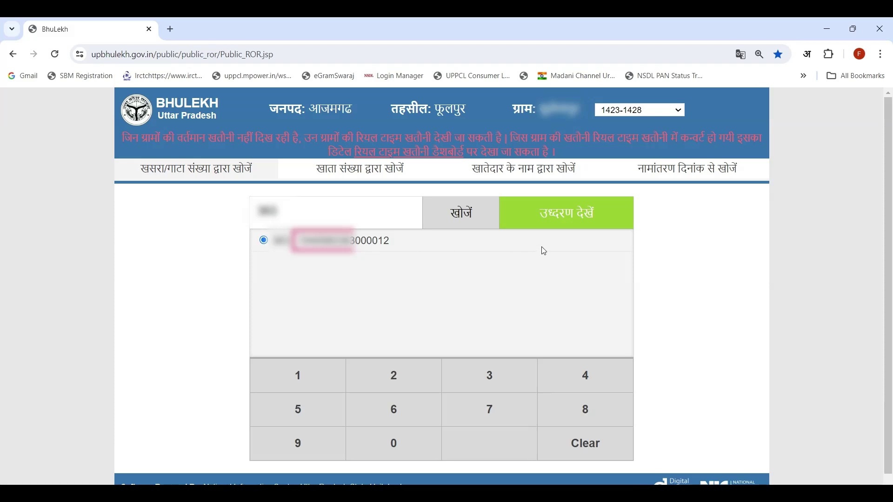
View the account's extract past the captcha, showing 3 khasra plots totalling 0.0930 hectares
click(567, 214)
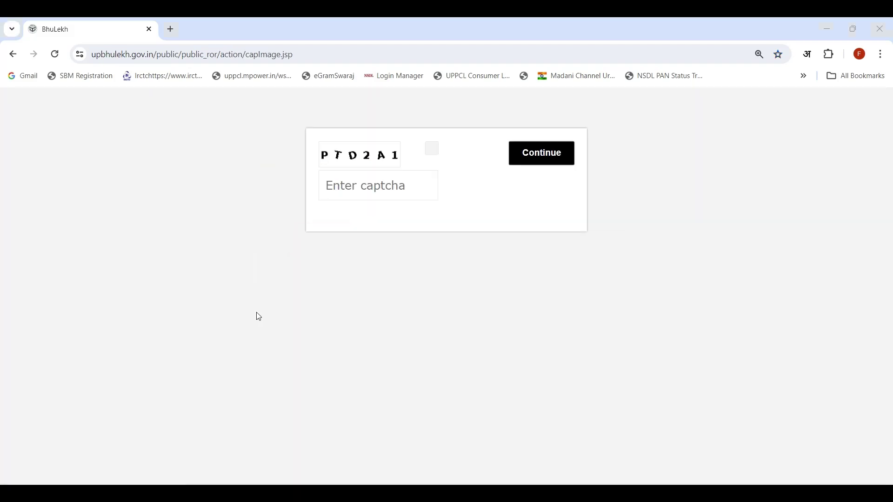
click(347, 190)
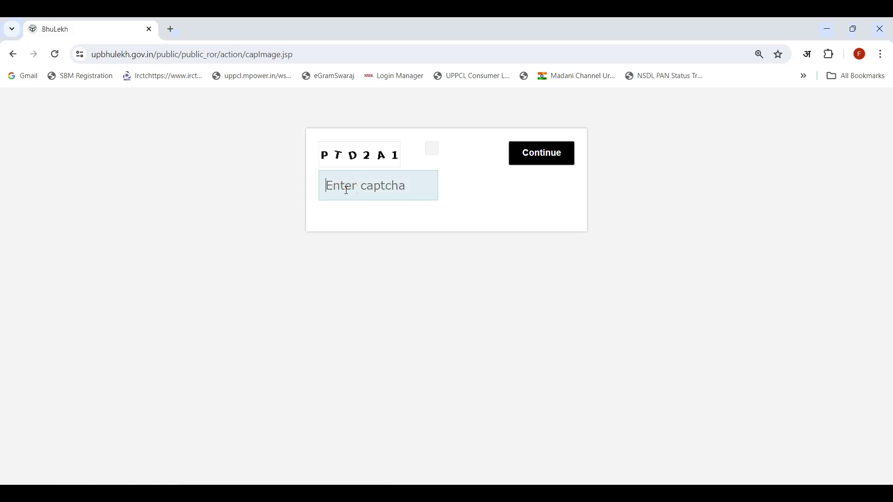
text(PT)
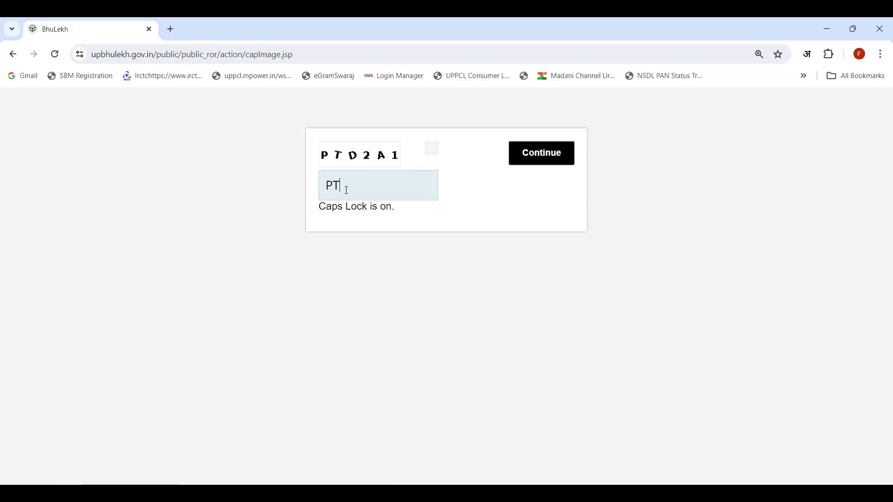
text(D2A1)
click(540, 158)
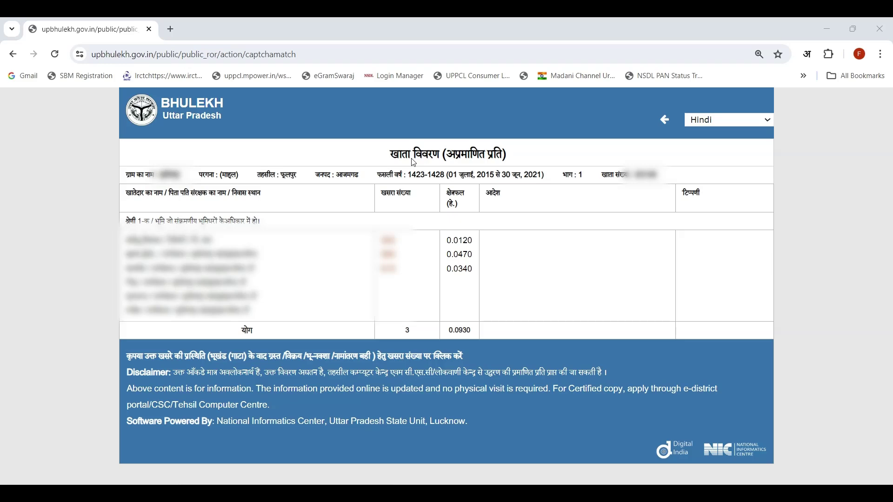
Print the khata record to PDF, saving it as KHATAUNI on the Desktop
click(528, 288)
key(ctrl+p)
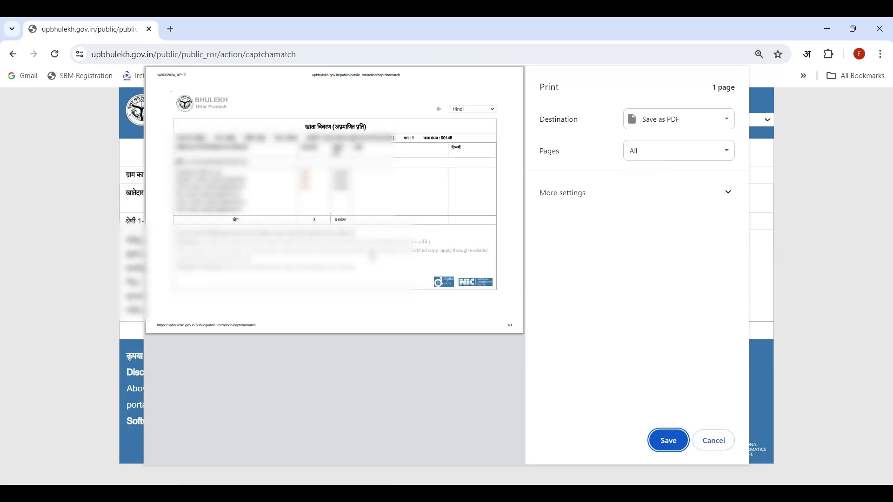
click(672, 447)
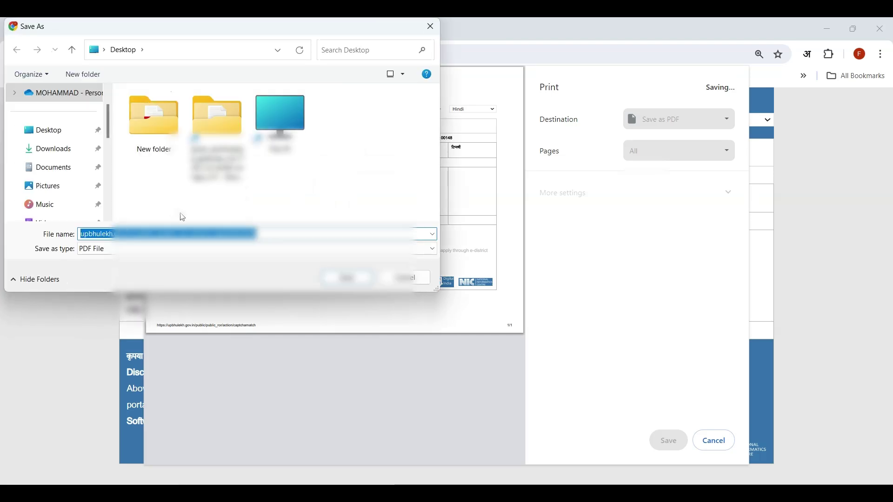
text(KHATAU)
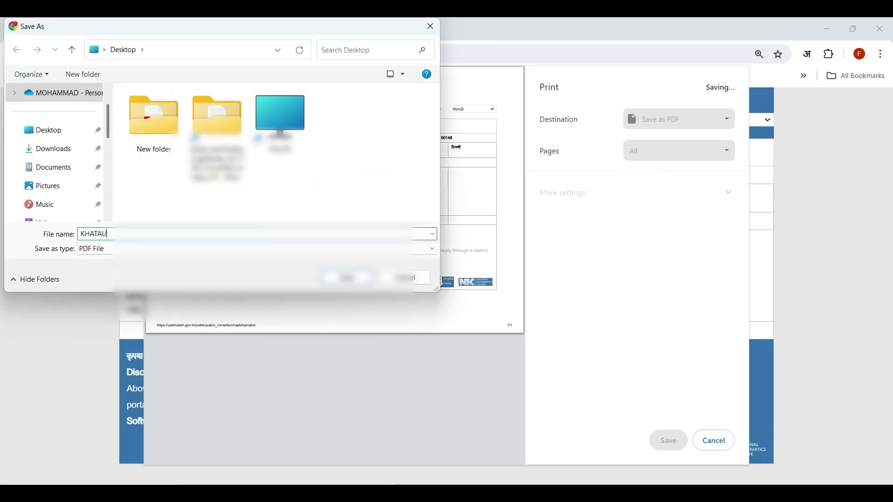
text(NI)
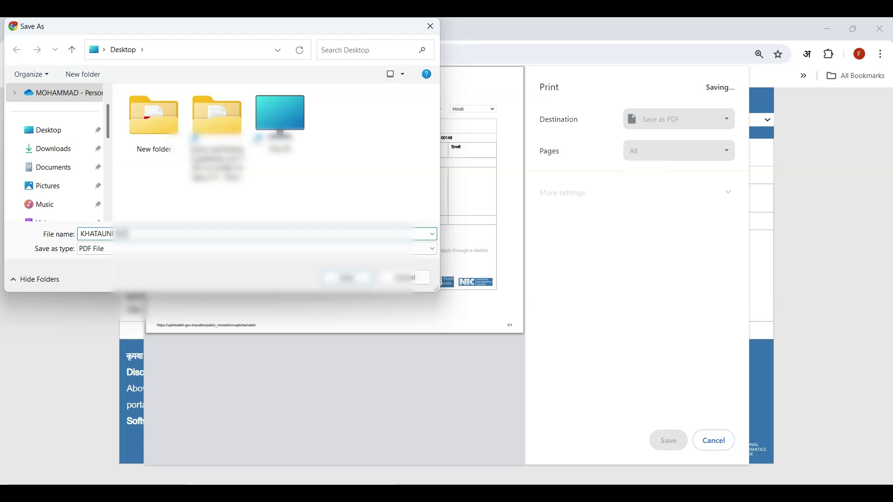
click(54, 132)
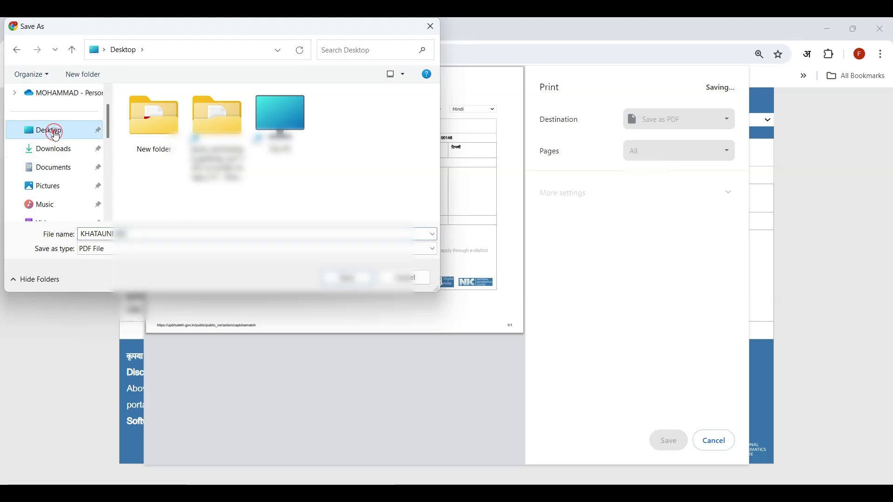
click(346, 278)
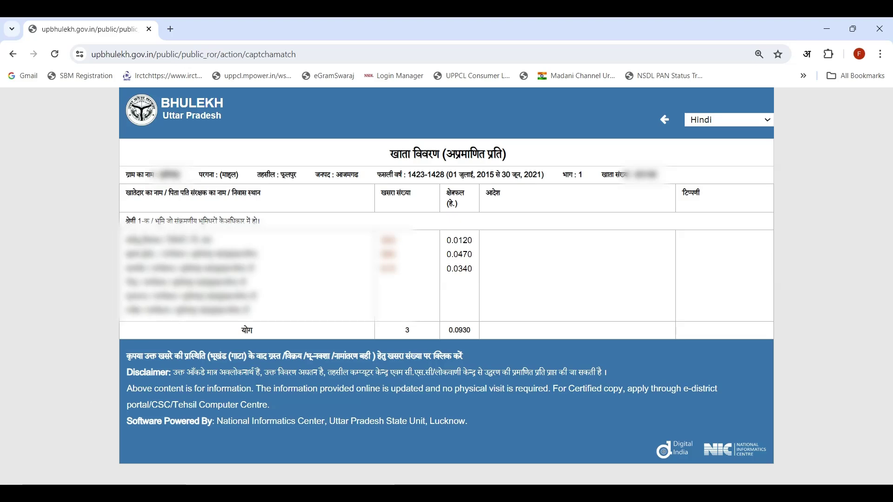
Reveal the desktop and open KHATAUNI 363.pdf in Microsoft Edge
key(super+d)
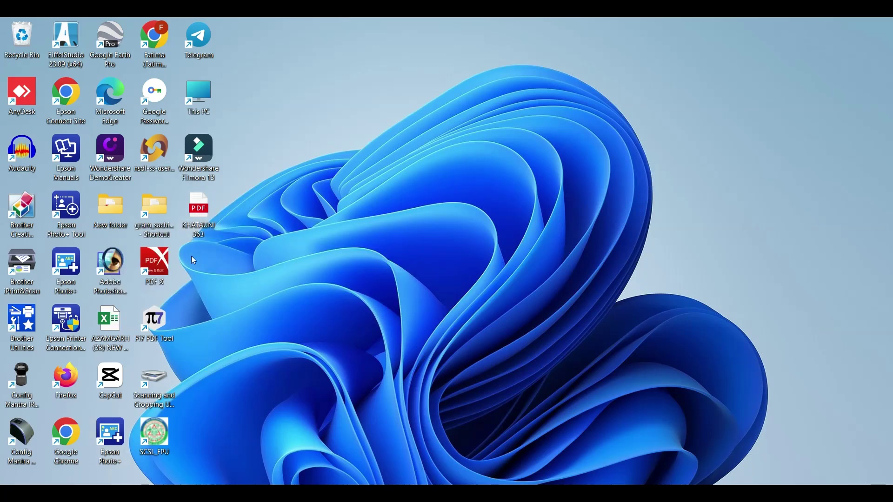
double_click(199, 215)
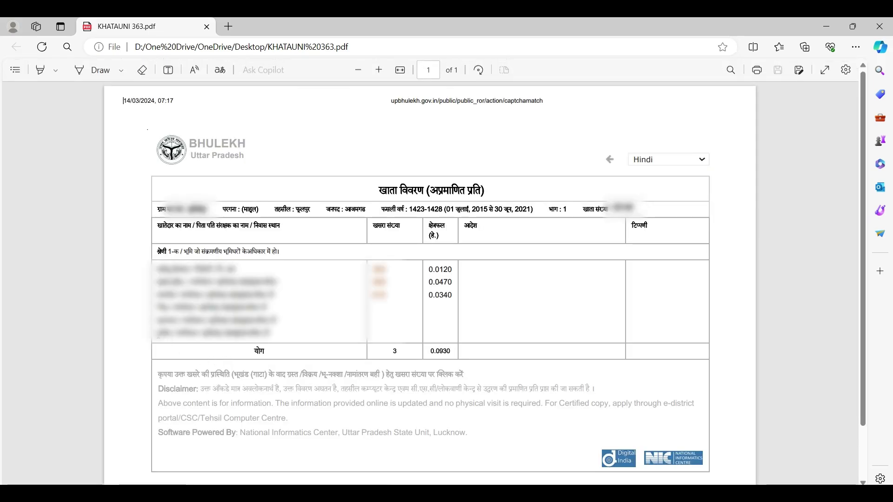
Highlight the last owner line of the khatauni table in yellow
drag(158, 333, 275, 339)
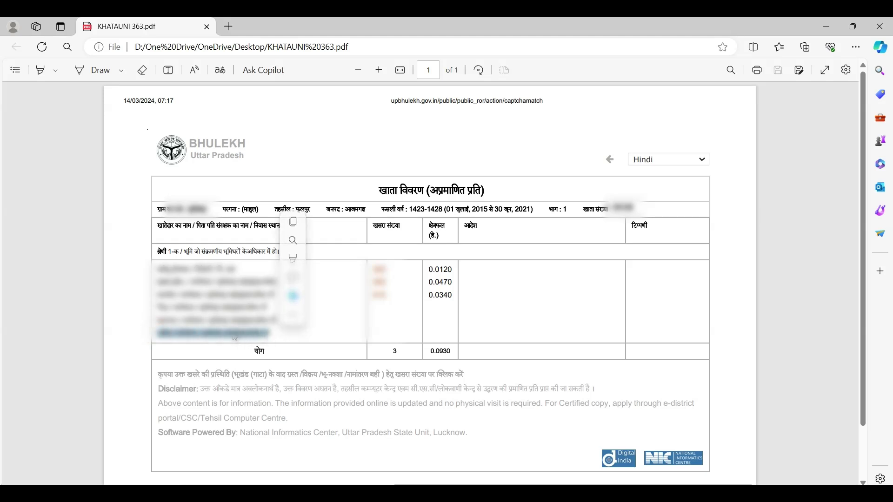
right_click(235, 338)
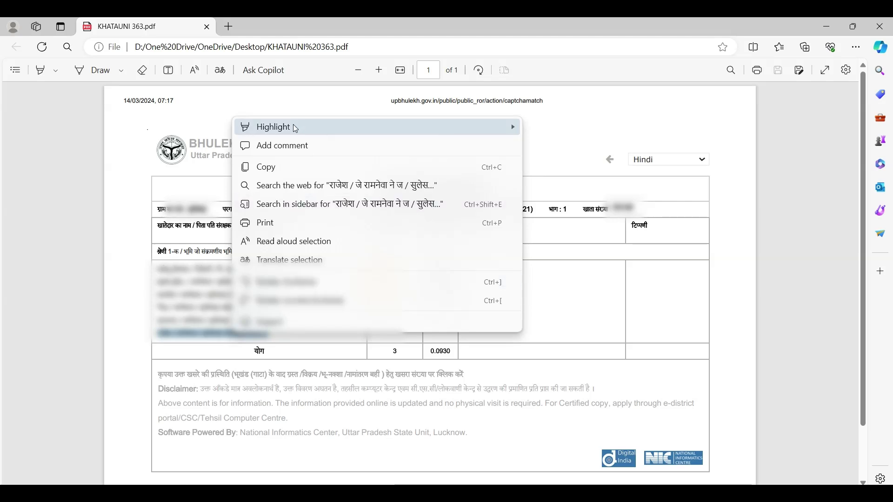
mouse_move(295, 128)
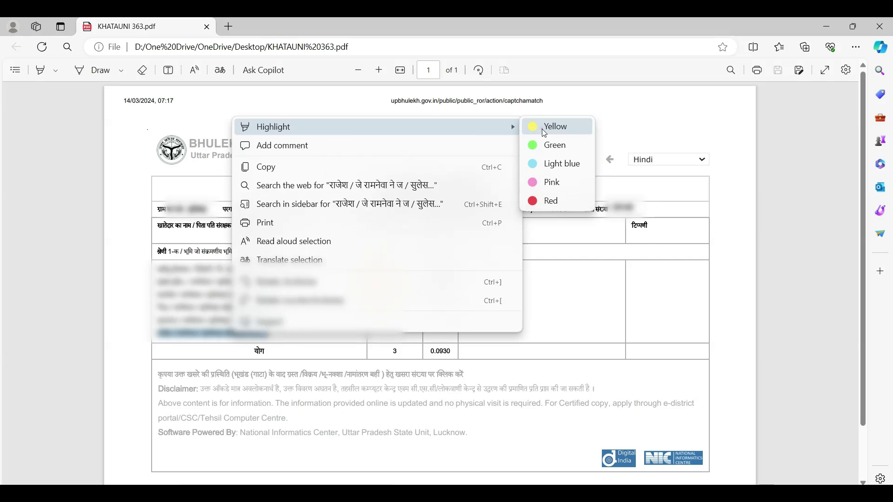
click(542, 128)
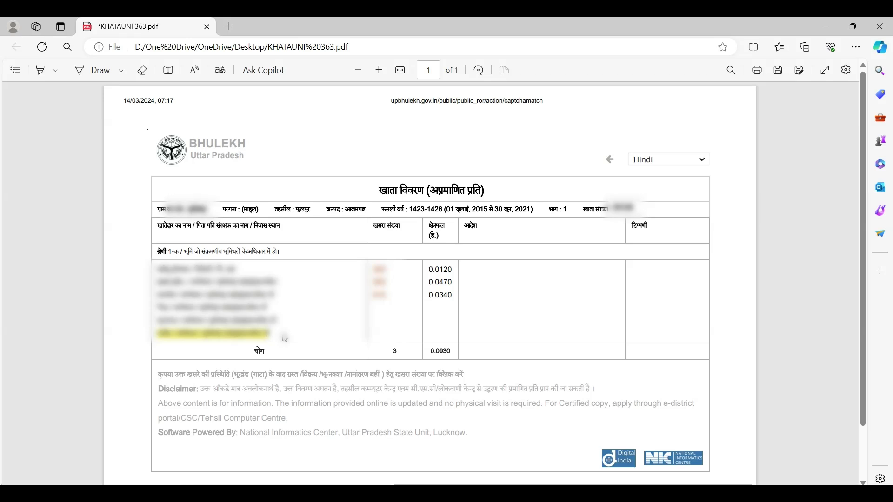
Save the highlighted PDF and close the Edge viewer
click(300, 331)
key(ctrl+s)
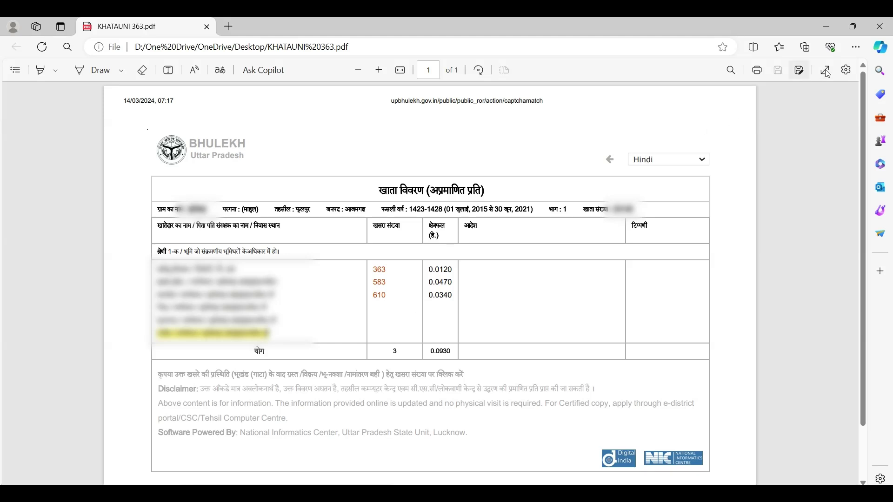
click(880, 29)
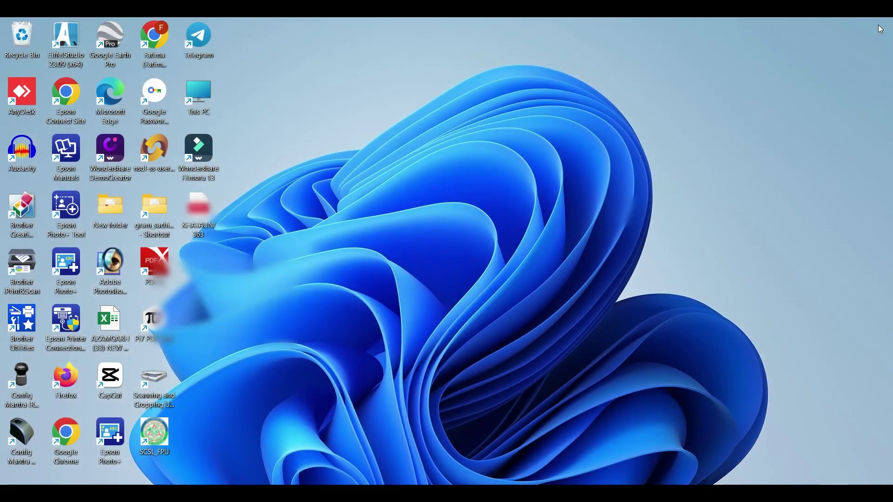
Confirm in Properties that KHATAUNI 363 is 563 KB, then launch Chrome
right_click(200, 216)
click(251, 368)
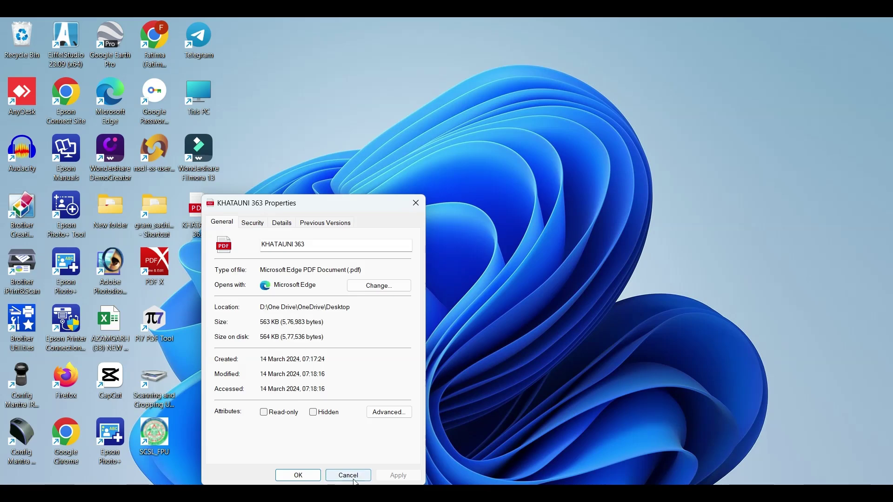
click(349, 477)
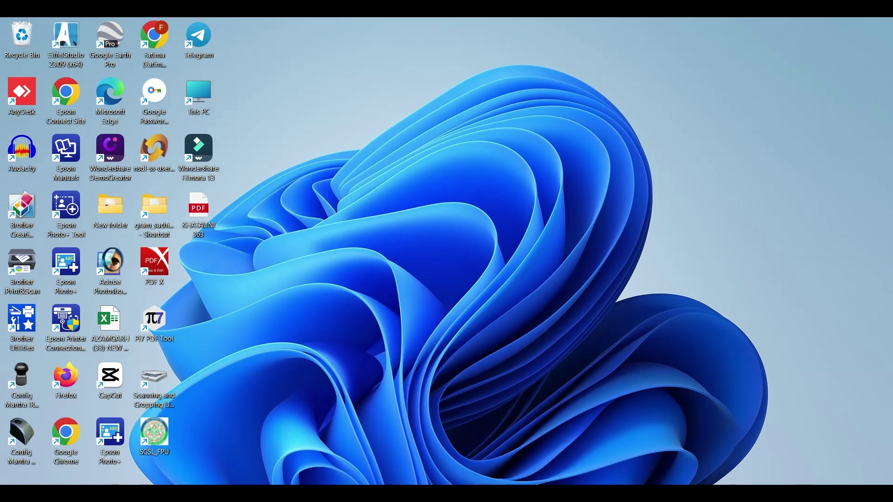
click(516, 493)
Search 'compress pdf under 200kb' and open Pi7 PDF Tool's Compress PDF to 200kb page
click(143, 56)
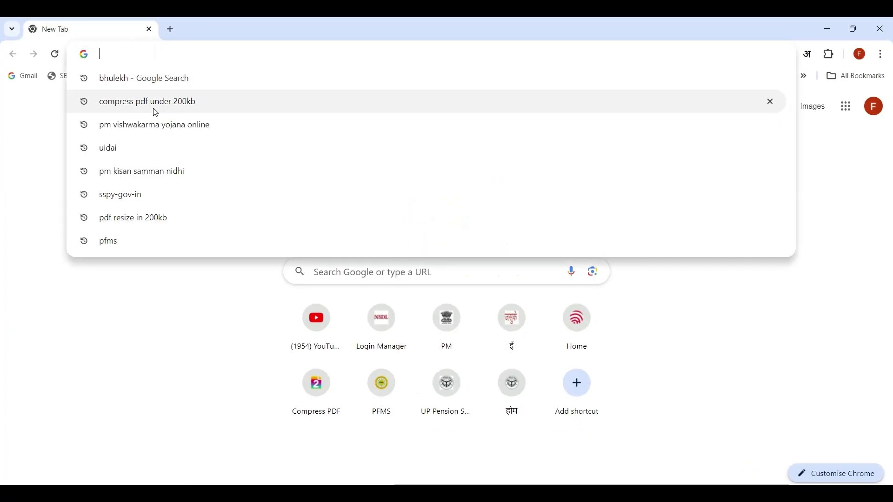
click(182, 103)
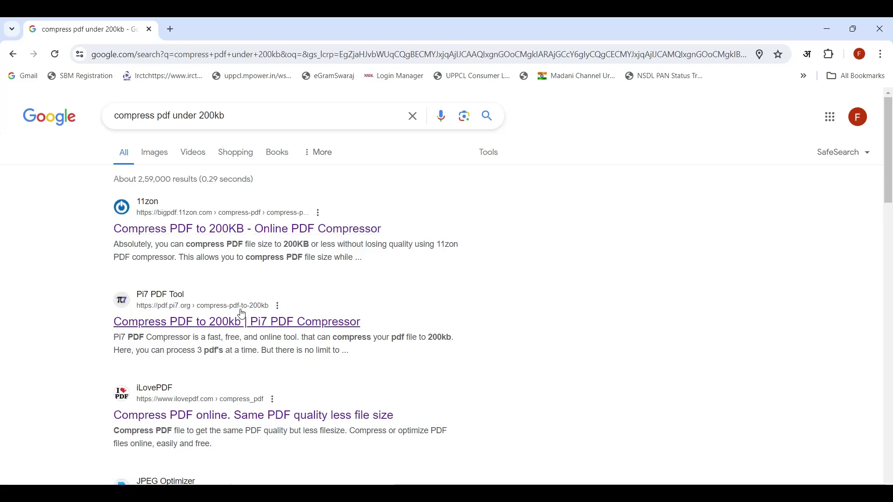
click(213, 329)
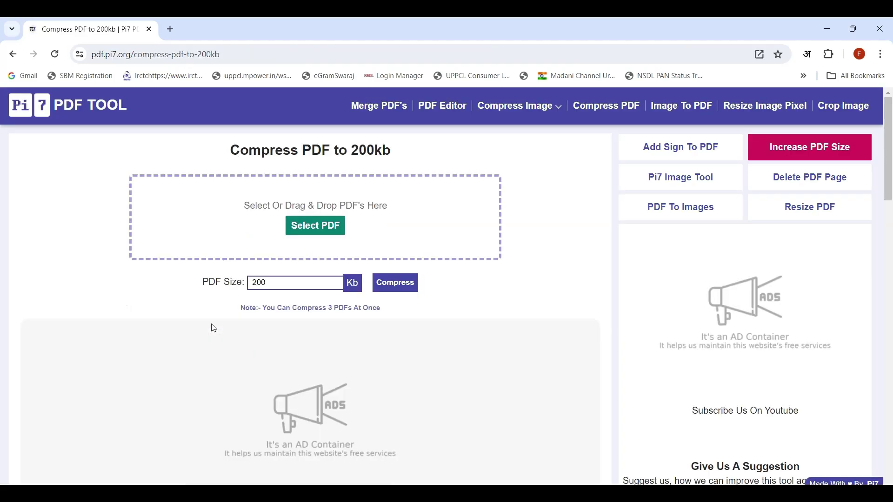
Set the target PDF size to 198 KB with the spin arrows
click(276, 284)
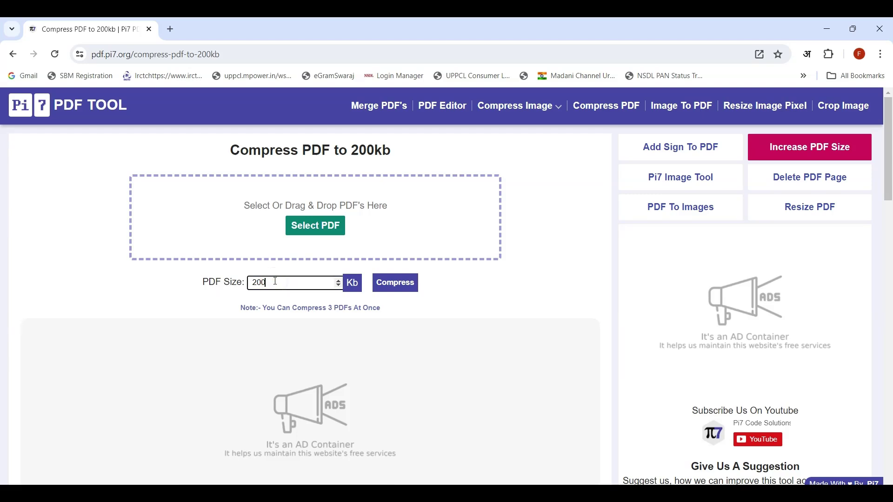
click(338, 281)
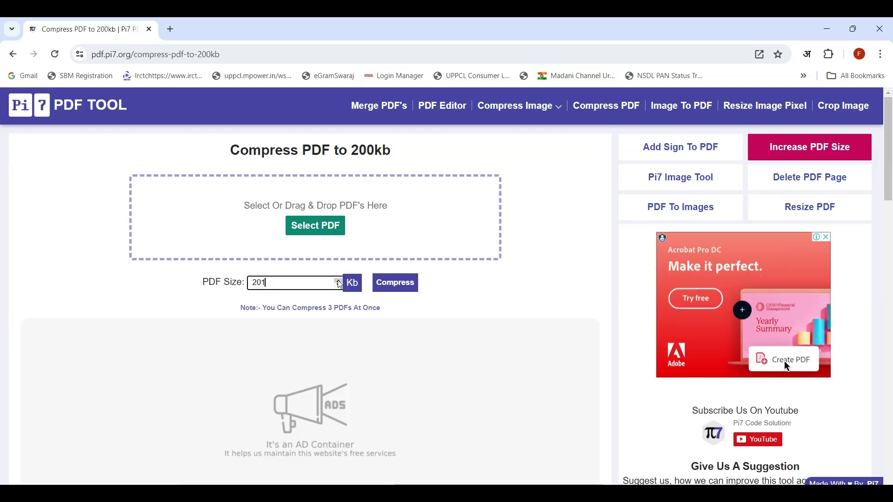
click(339, 286)
click(339, 286)
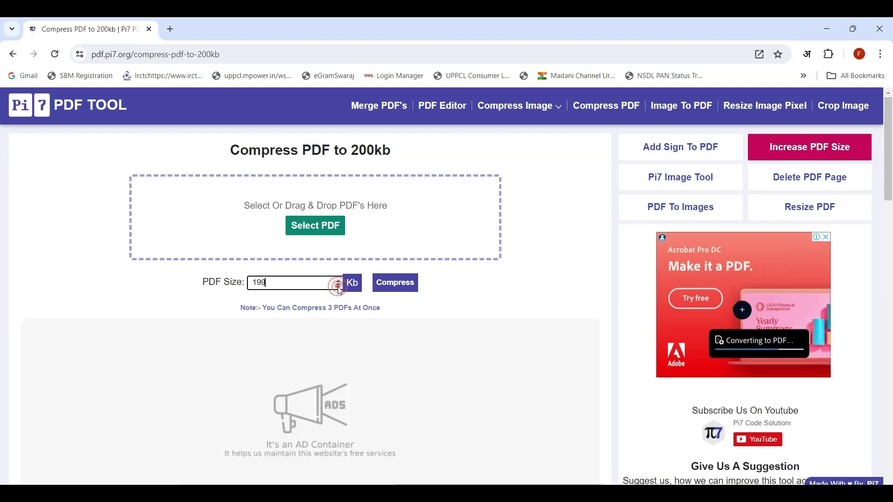
click(339, 287)
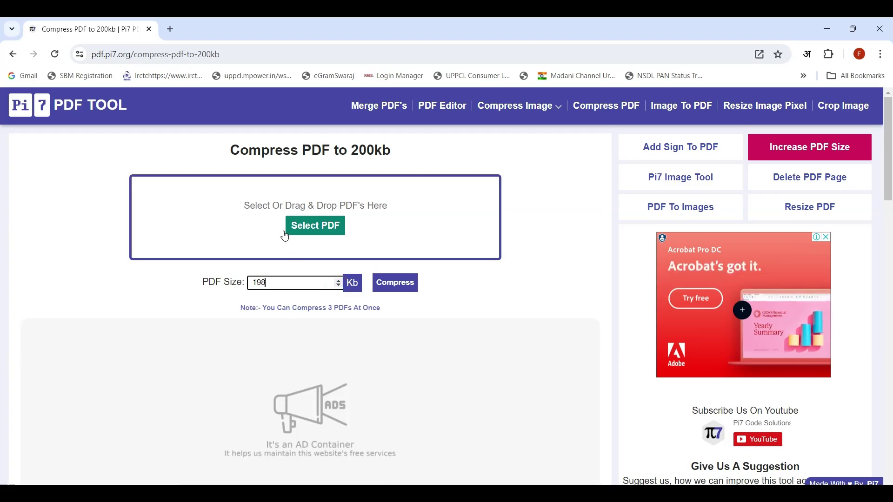
Upload KHATAUNI 363.pdf and compress it toward the 198 KB target
click(314, 229)
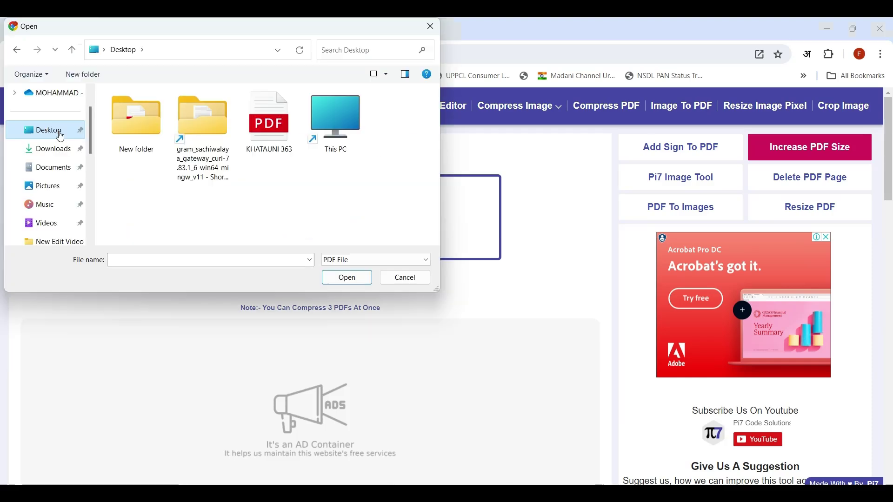
click(262, 135)
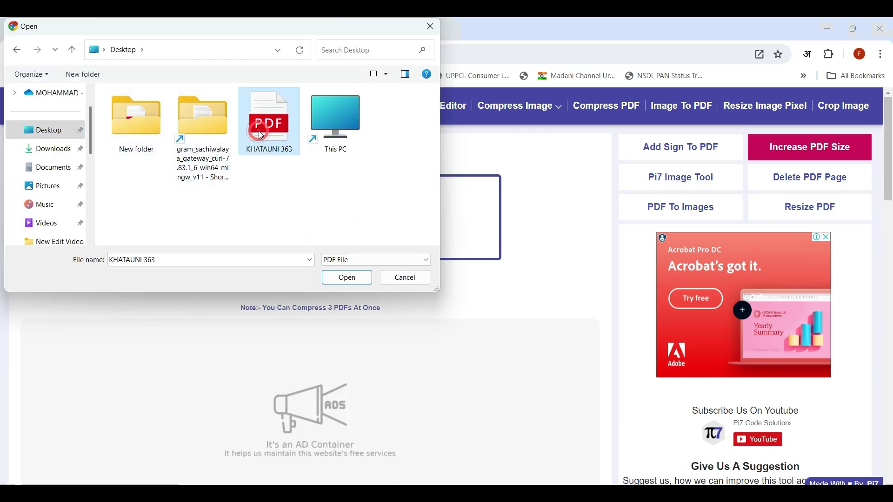
click(353, 282)
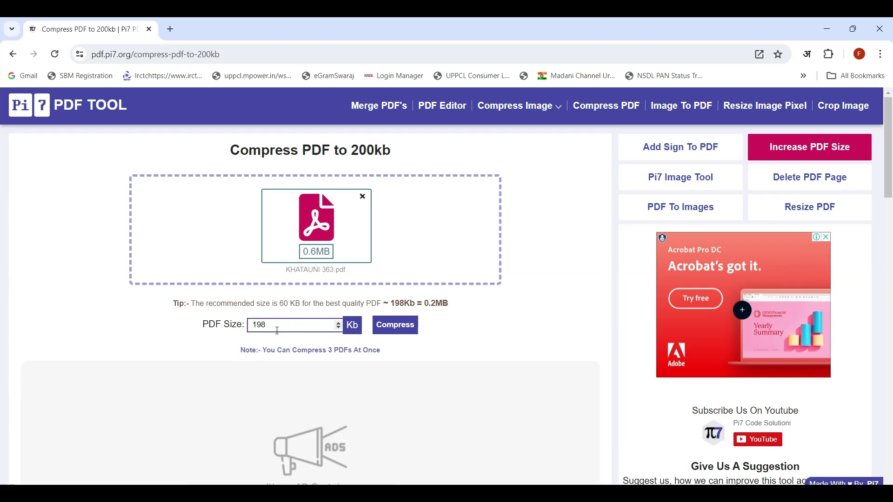
click(387, 333)
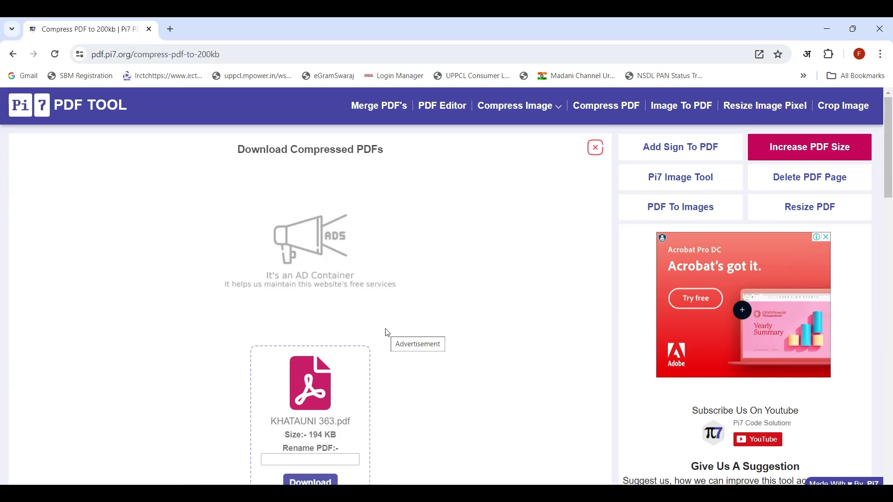
Download the compressed 194 KB PDF
scroll(386, 333, down, 2)
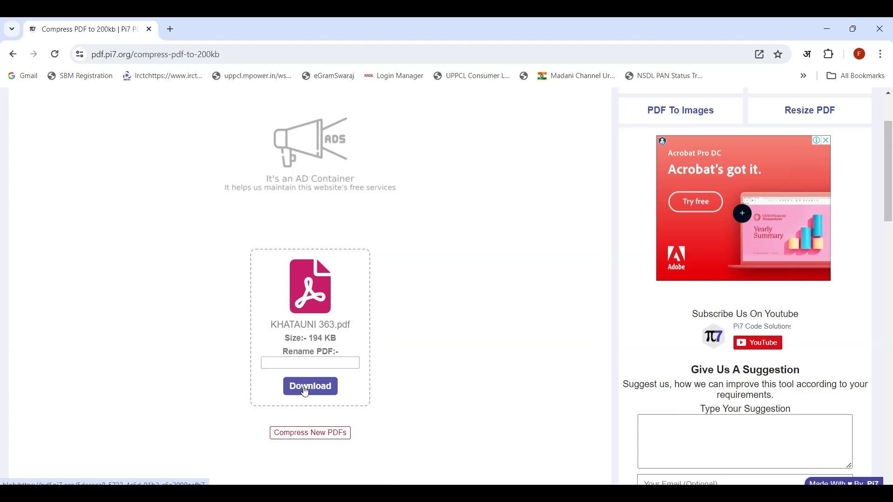
click(305, 392)
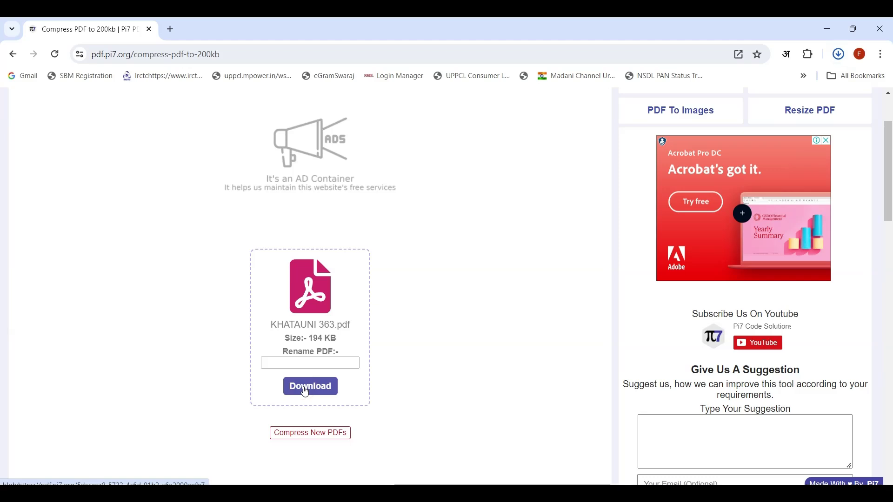
mouse_move(741, 87)
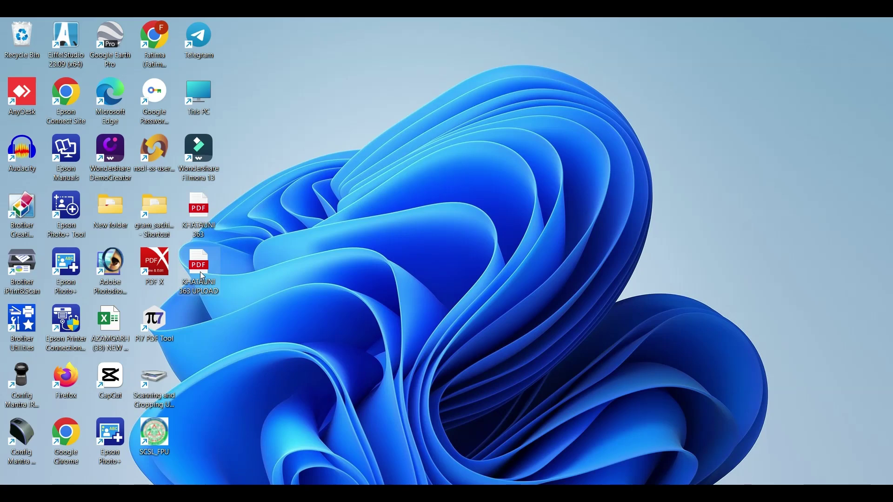
Confirm in Properties that KHATAUNI 363 UPLOAD is 194 KB, then open the PDF
right_click(202, 274)
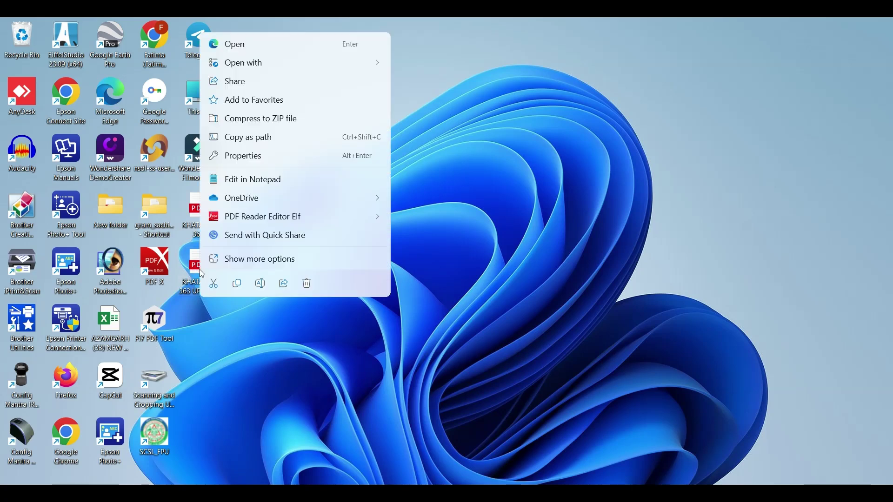
click(242, 161)
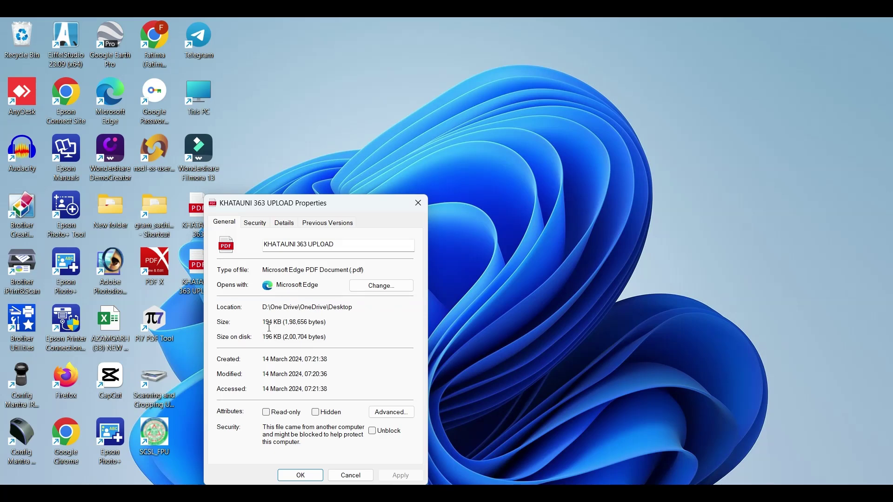
click(351, 475)
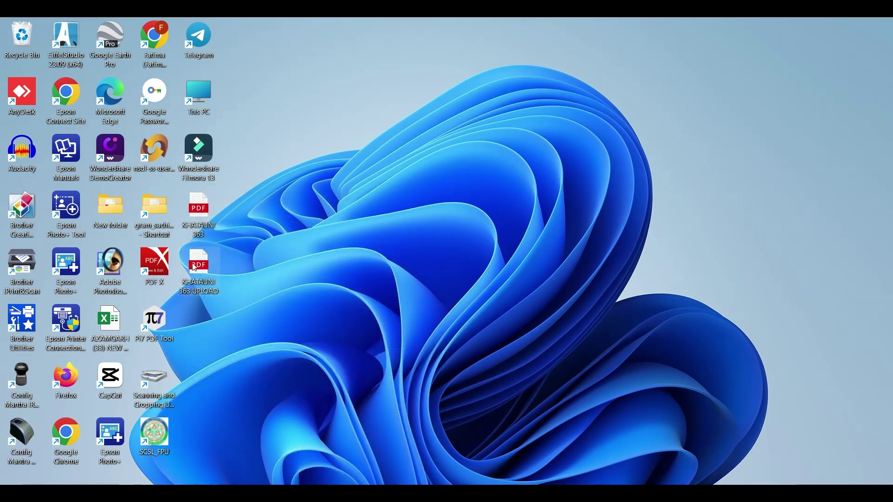
double_click(198, 263)
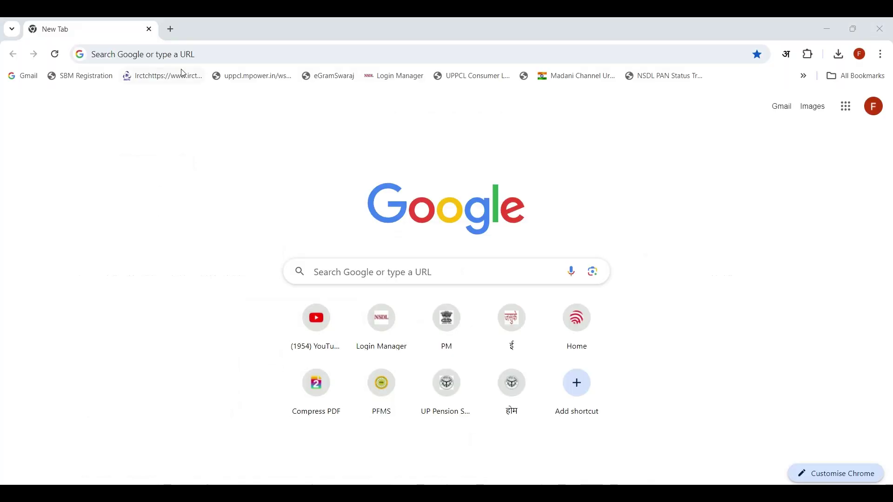
Search for pm kisan samman nidhi and open the PM-Kisan website
click(183, 55)
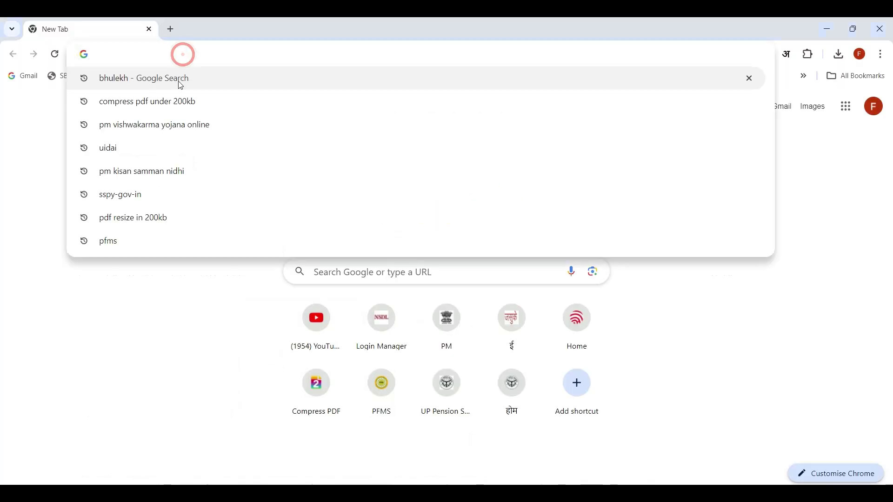
click(159, 179)
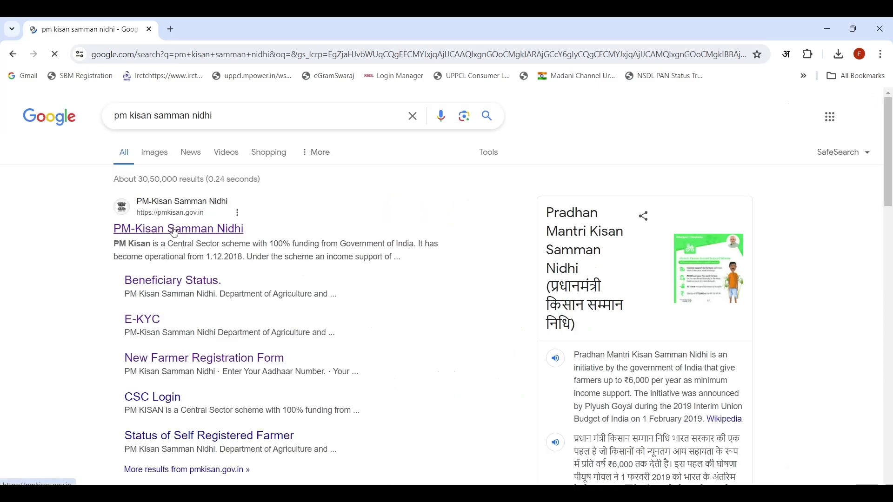
click(173, 230)
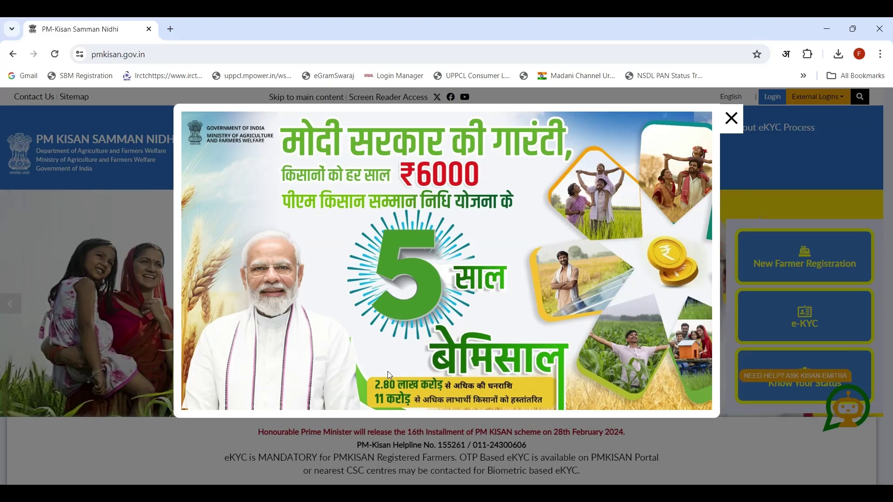
Dismiss the homepage announcement and open 'Status of Self Registered Farmer/ CSC Farmers' in Farmers Corner
click(735, 120)
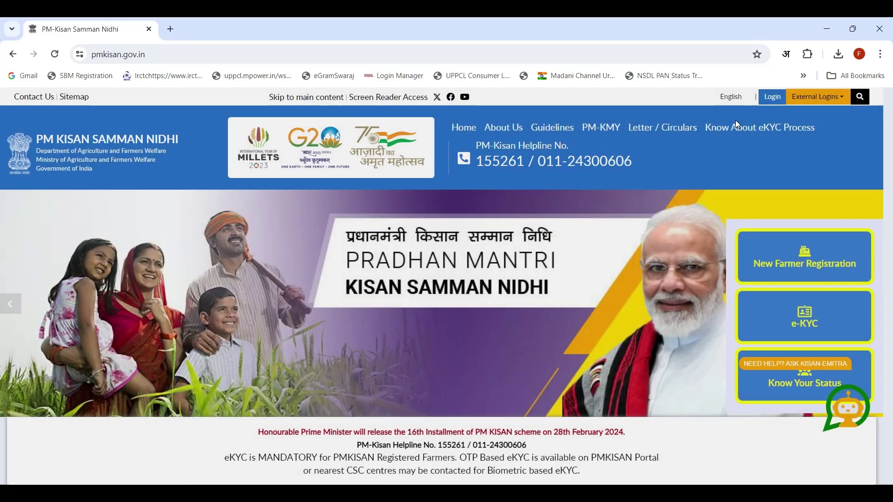
scroll(551, 290, down, 3)
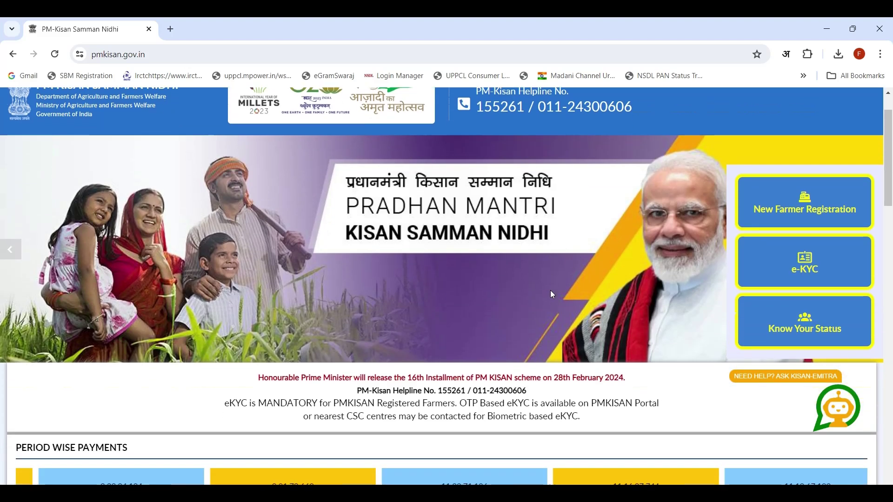
scroll(552, 294, down, 1)
scroll(552, 294, down, 3)
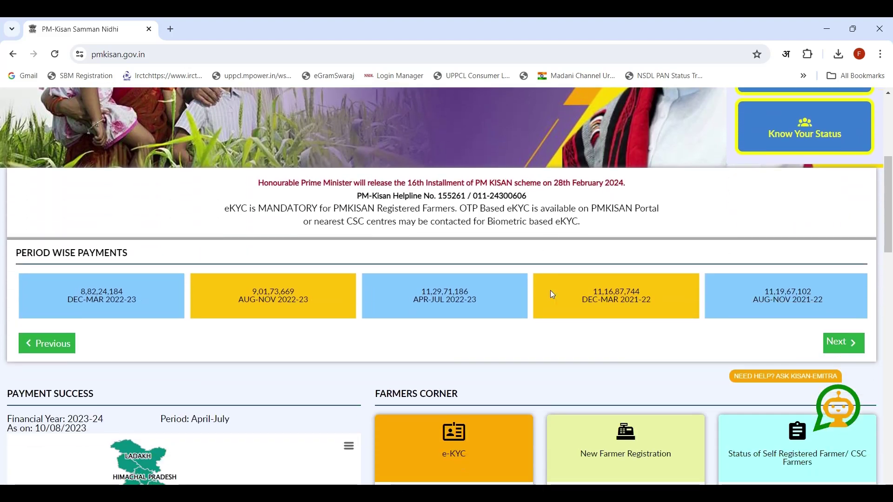
scroll(552, 293, down, 3)
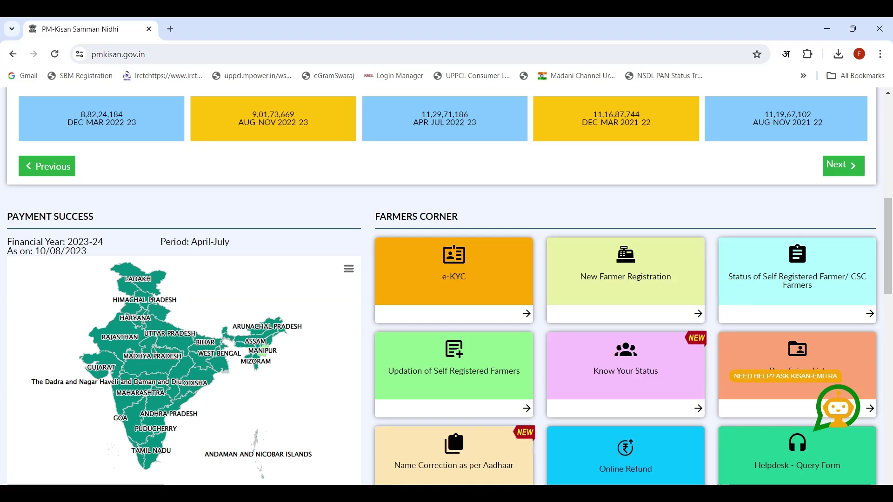
drag(538, 326, 626, 378)
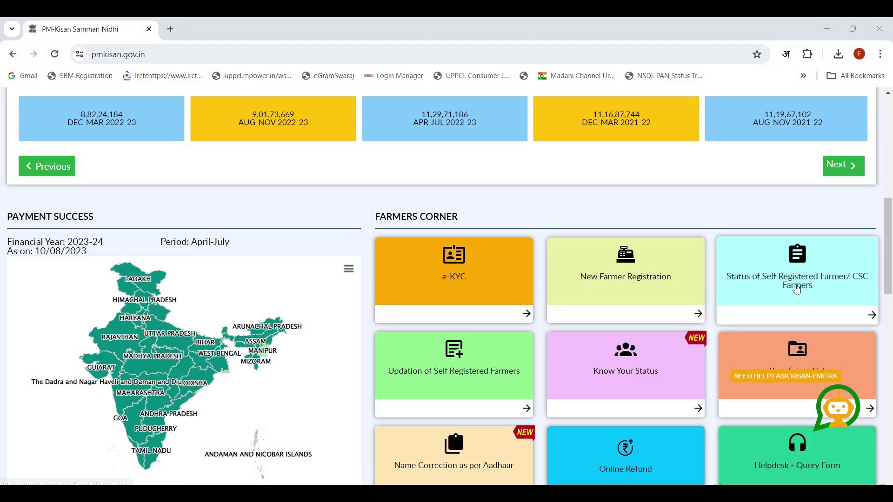
click(803, 282)
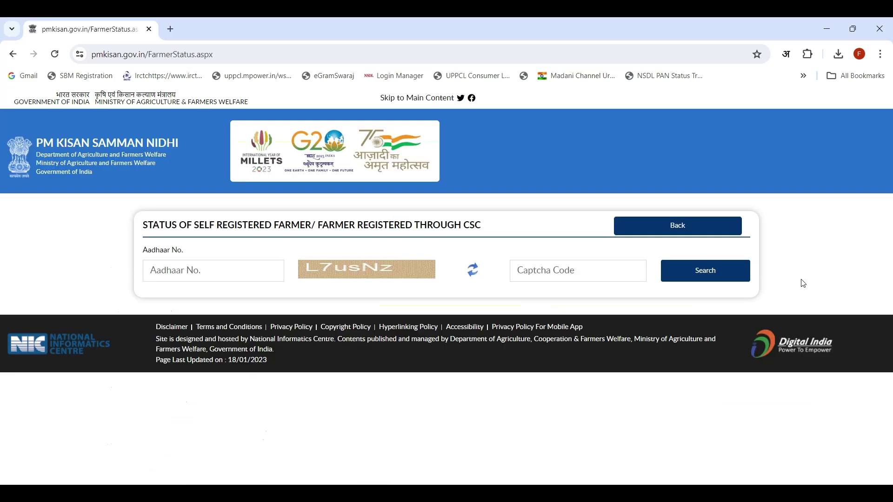
Enter the farmer's Aadhaar number and the displayed captcha code on the status check form
click(185, 271)
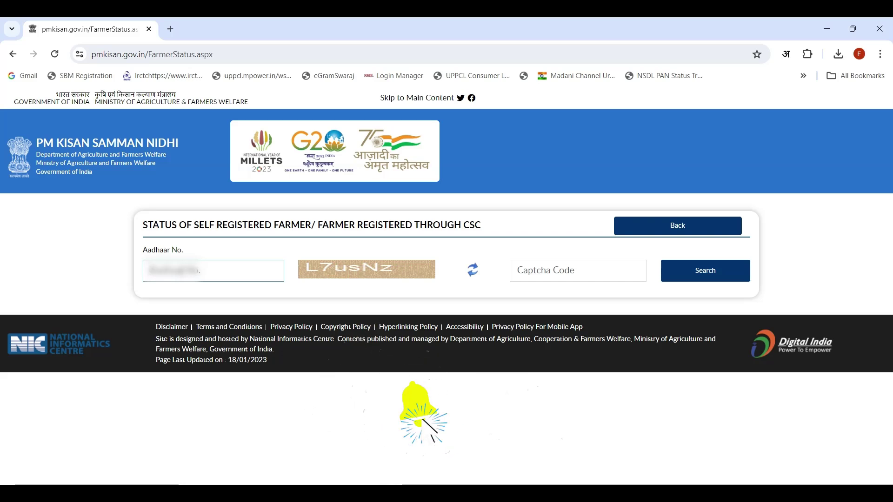
text(1234)
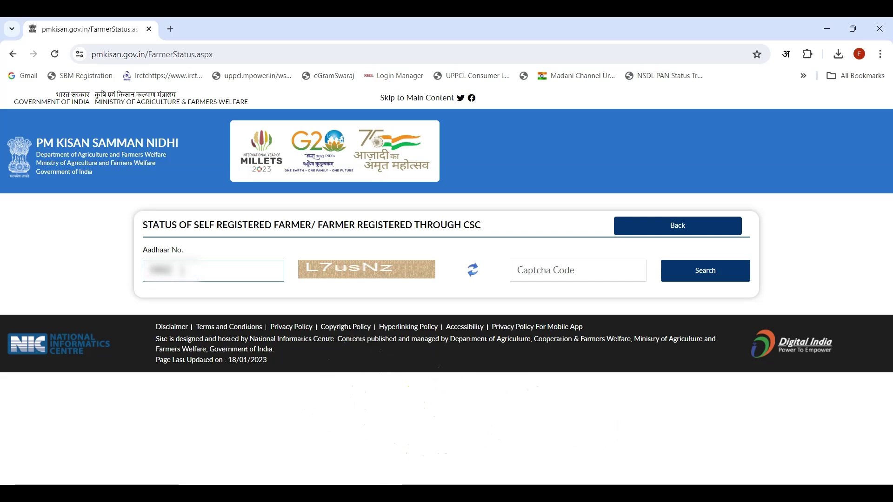
text(5678)
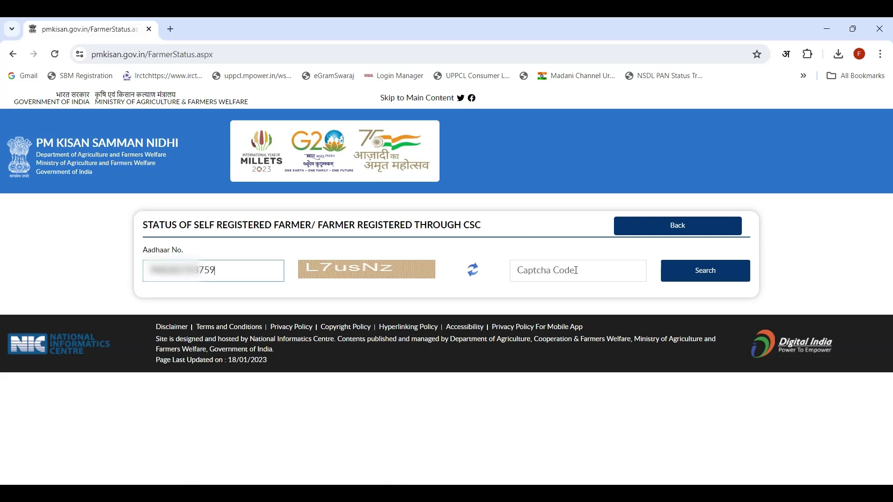
click(561, 273)
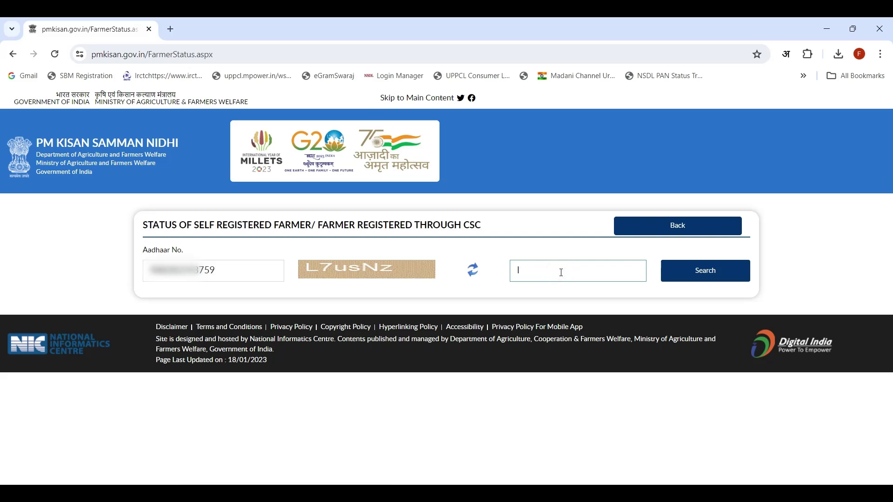
text(L)
text(7usNz)
Search and review the status: Rejected By District, reason 'Uploaded incomplete land record'
click(706, 275)
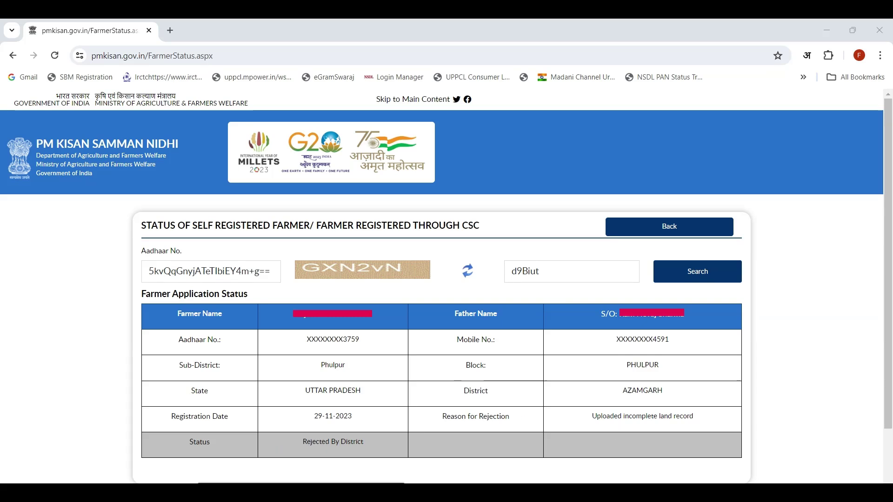
drag(276, 428, 393, 460)
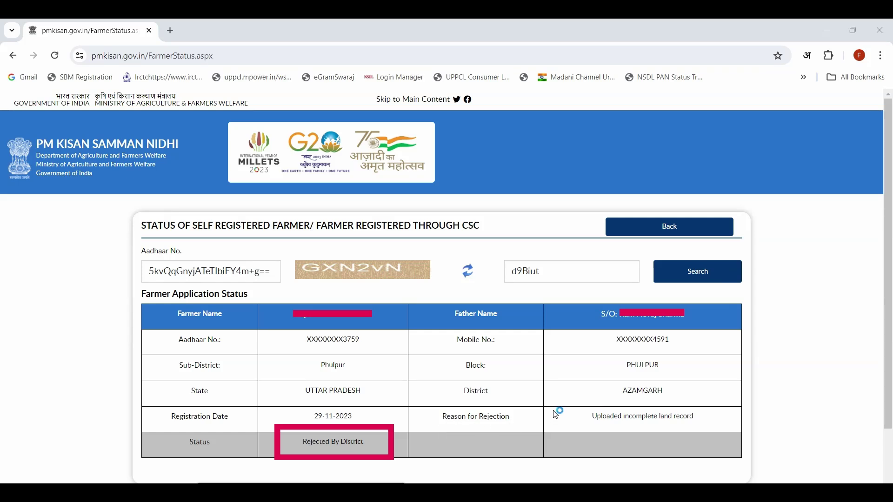
drag(572, 398, 724, 438)
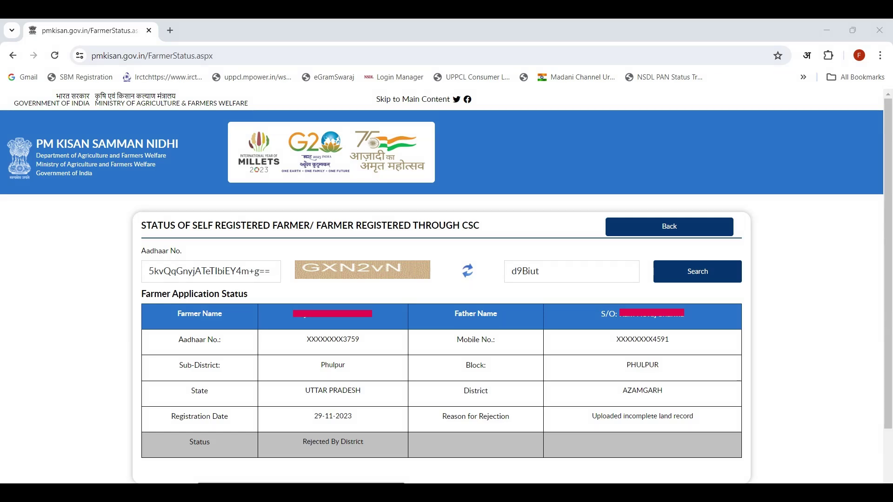
Go back to the homepage, dismiss the announcement and open 'Updation of Self Registered Farmers'
click(658, 228)
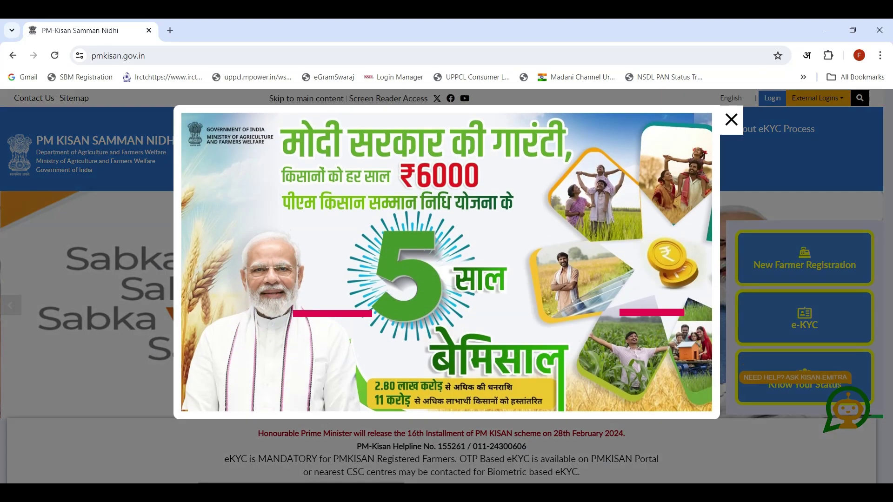
click(733, 122)
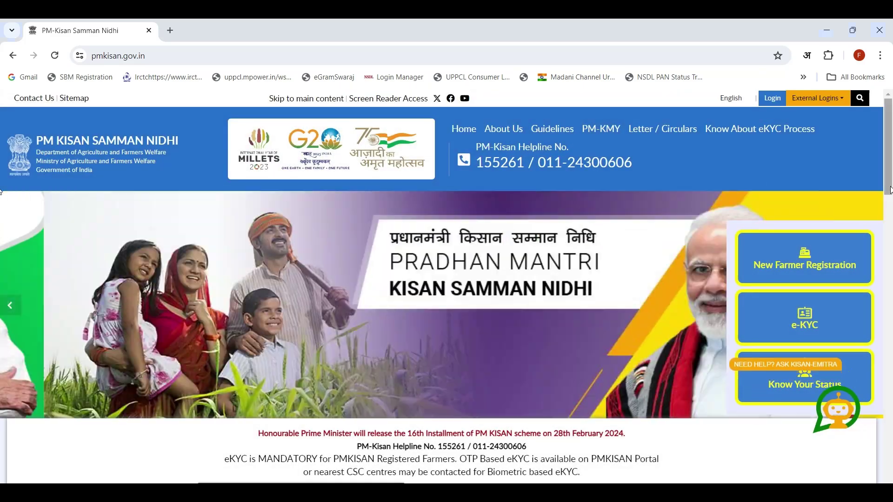
drag(889, 189, 885, 310)
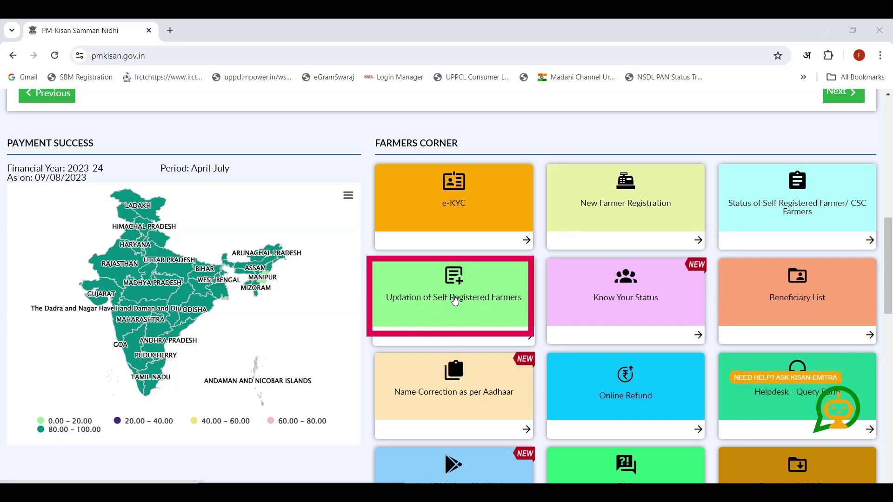
click(455, 300)
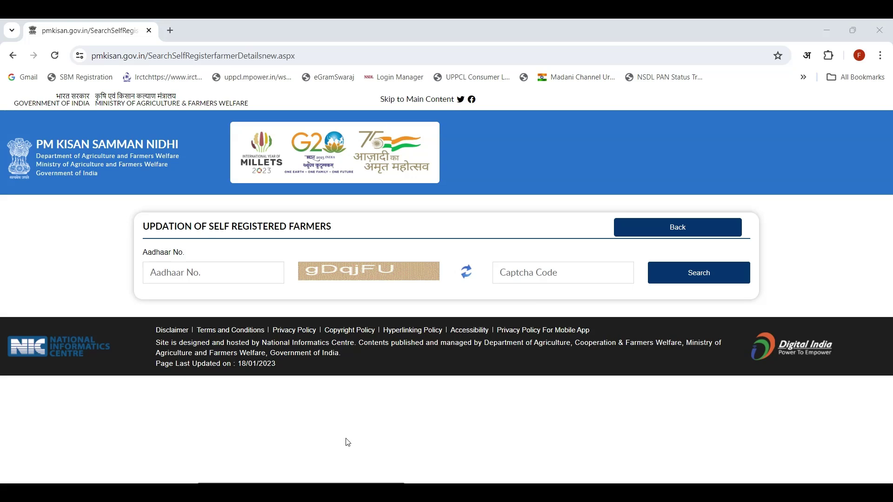
Fill in the farmer's Aadhaar number and the displayed captcha on the update search form
click(208, 272)
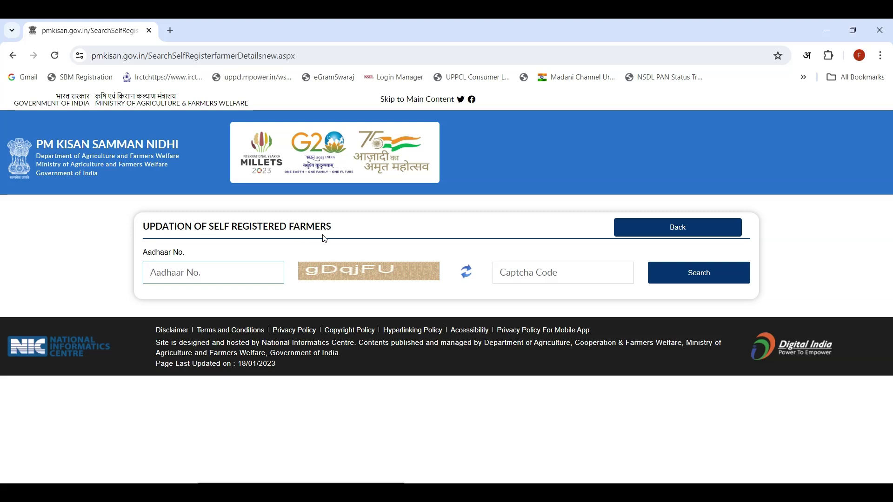
click(205, 272)
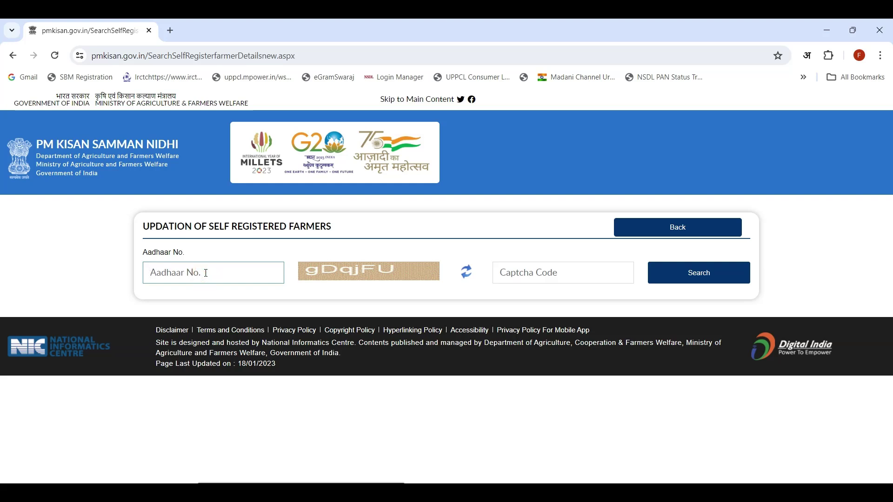
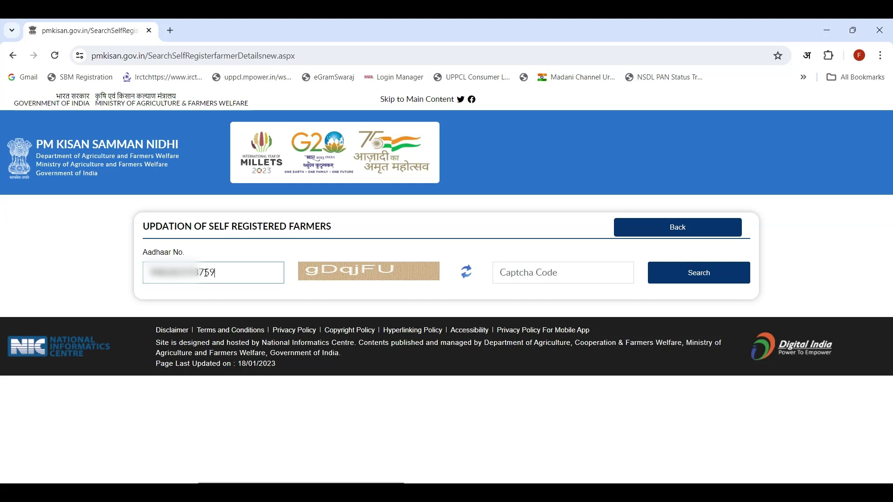
click(536, 270)
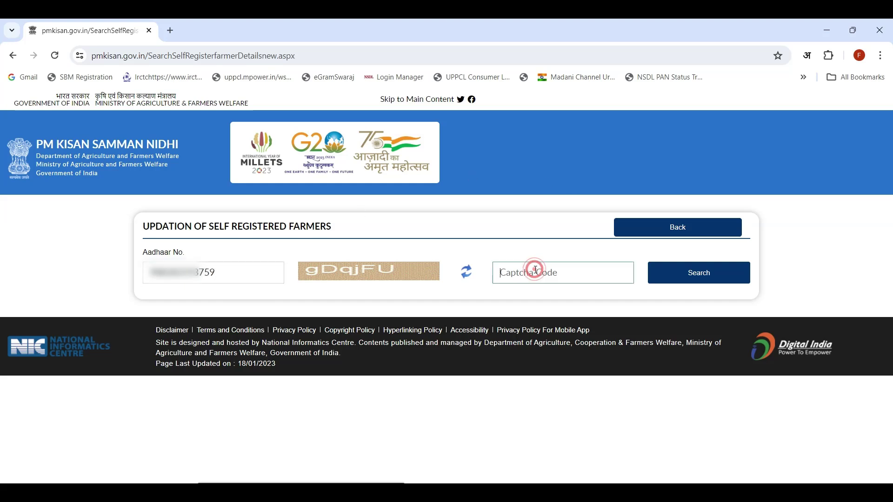
text(g)
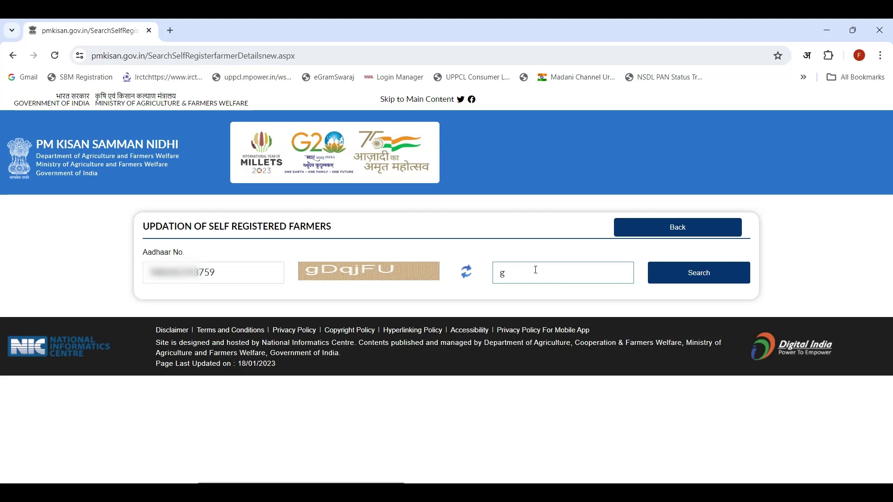
text(DqjFU)
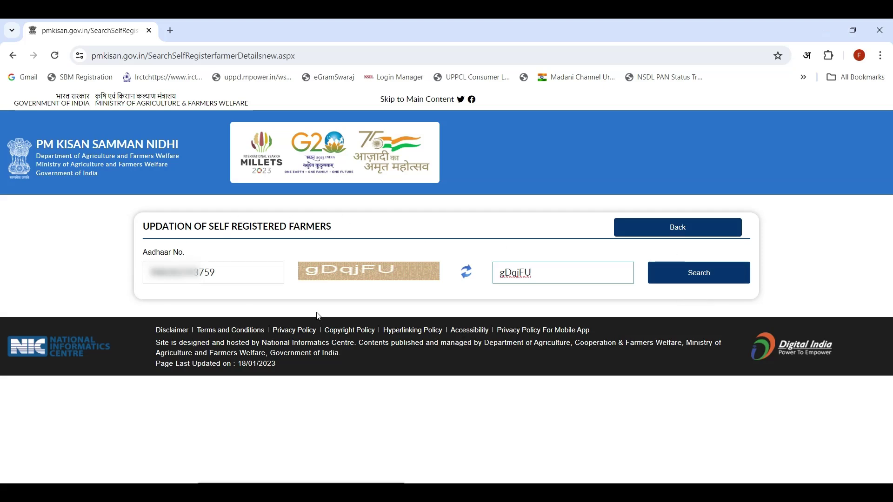
Search for the farmer's registration and request a mobile OTP to the registered number
click(701, 279)
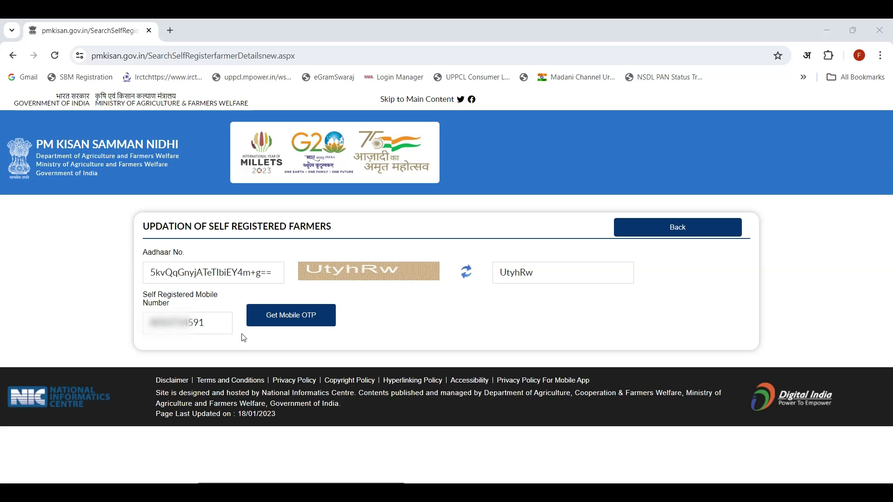
click(298, 322)
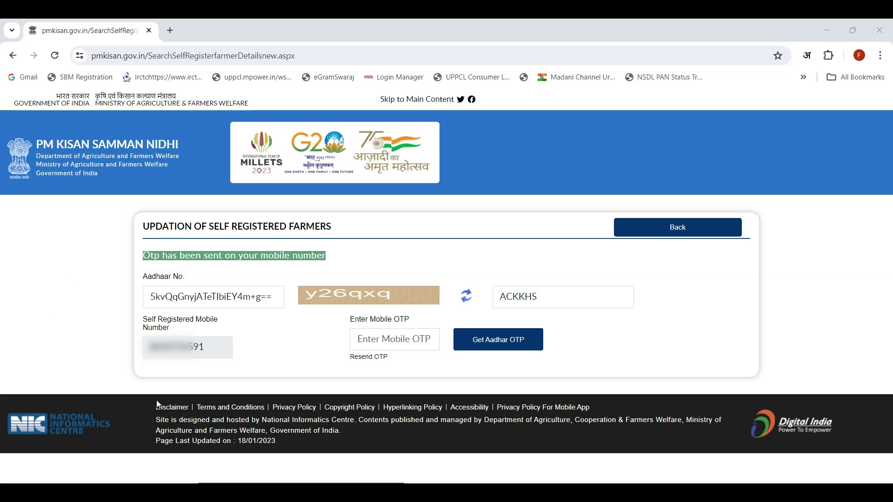
Replace the outdated captcha with the newly displayed captcha code
click(389, 341)
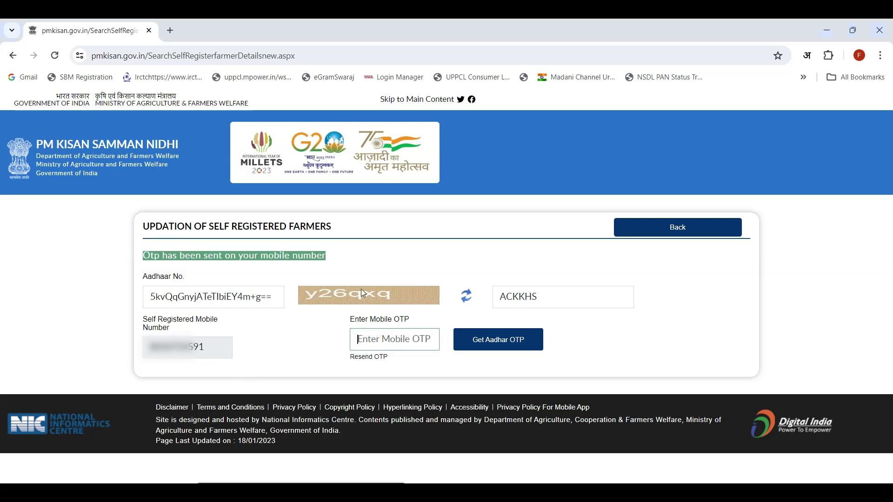
click(556, 298)
key(BackSpace)
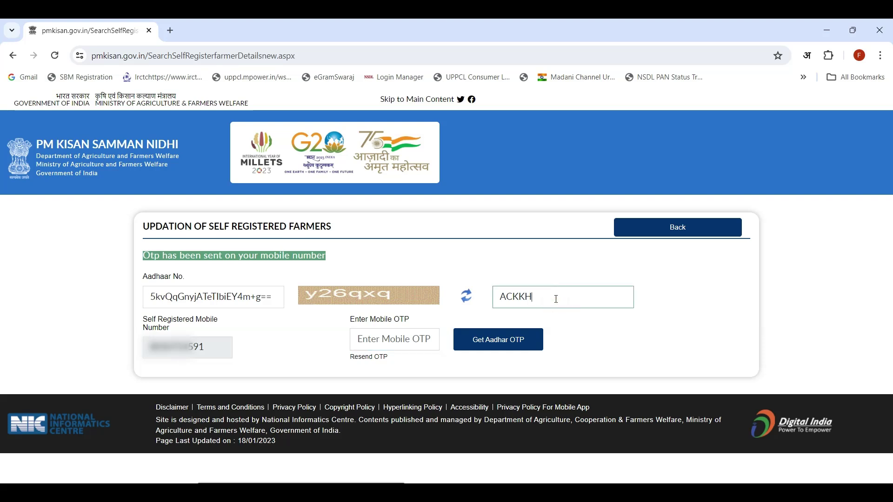
key(BackSpace)
key(BackSpace)
key(BackSpace)
key(BackSpace)
key(BackSpace)
text(y26qxq)
Enter the received mobile OTP and request the Aadhaar OTP
click(399, 339)
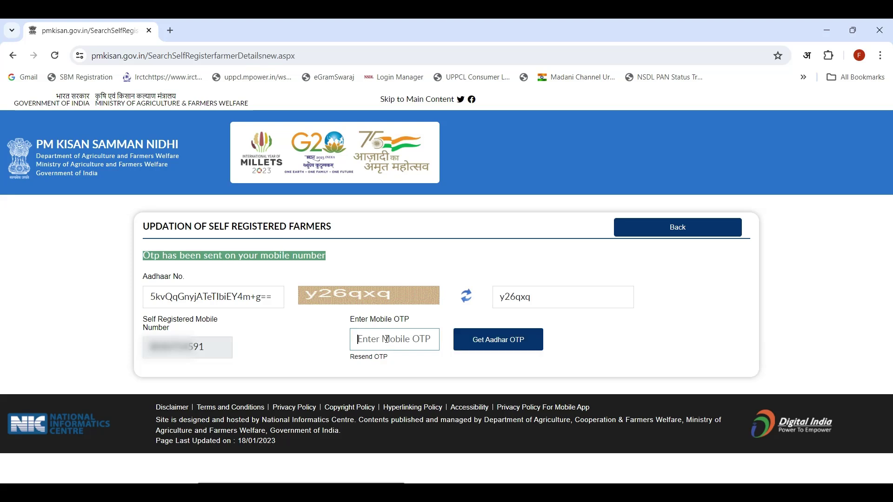
click(496, 348)
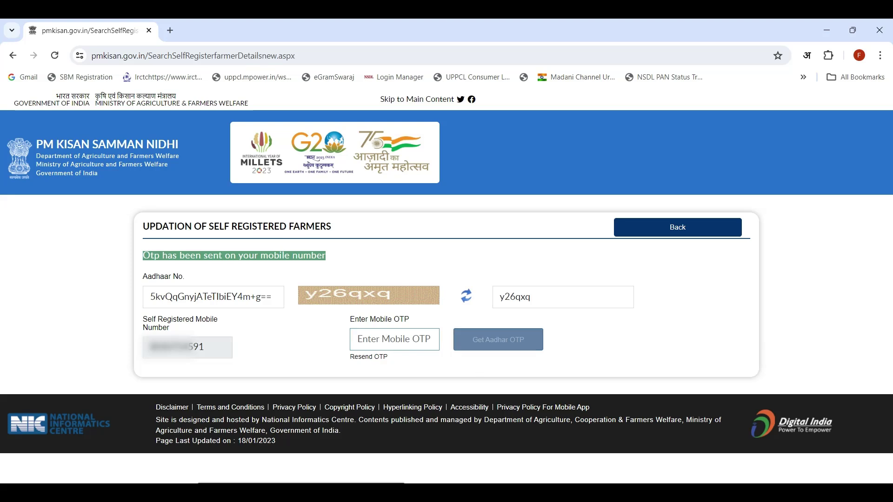
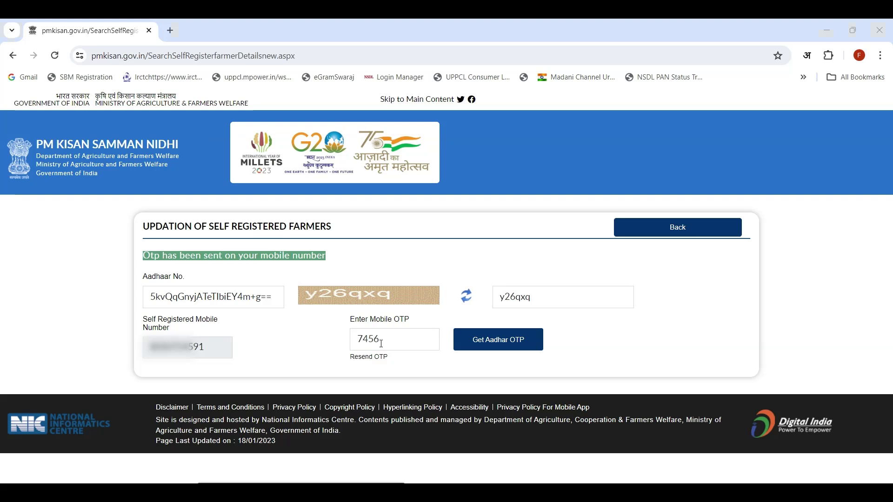
click(503, 344)
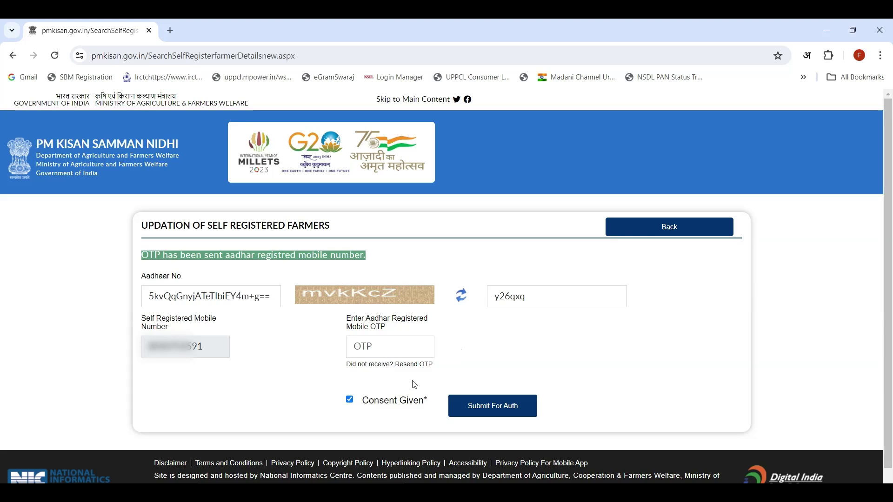
Enter the fresh captcha, keep consent ticked and submit the Aadhaar OTP for authentication
click(369, 346)
double_click(554, 297)
text(mvkKc)
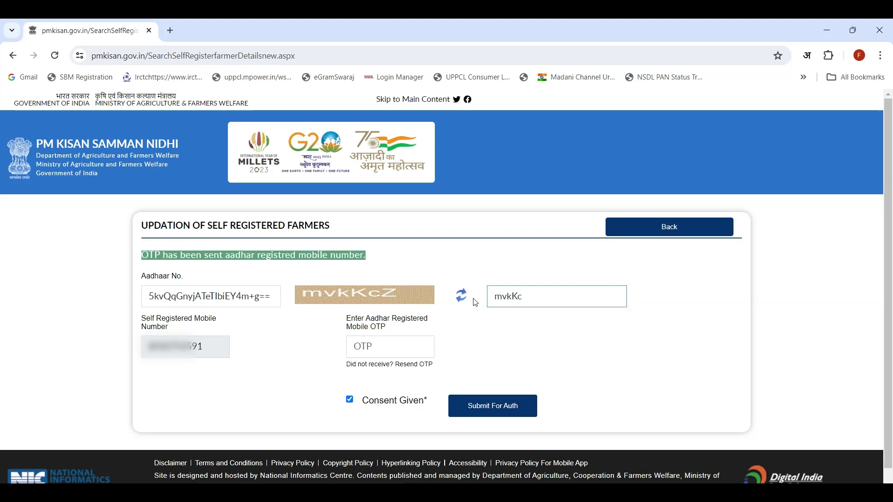
text(Z)
click(376, 345)
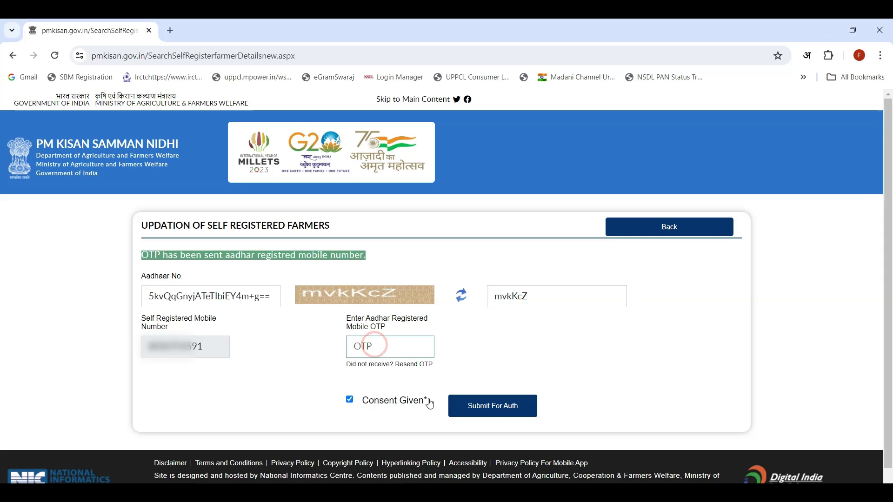
click(474, 407)
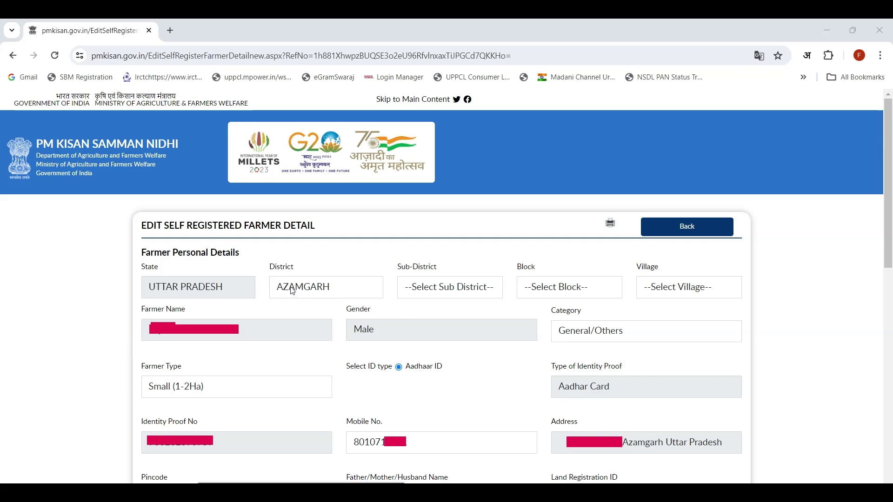
Check the Sub-District, Block and Village lists, keeping Phulpur, PAWAI and the village selected
click(435, 291)
click(442, 293)
click(557, 288)
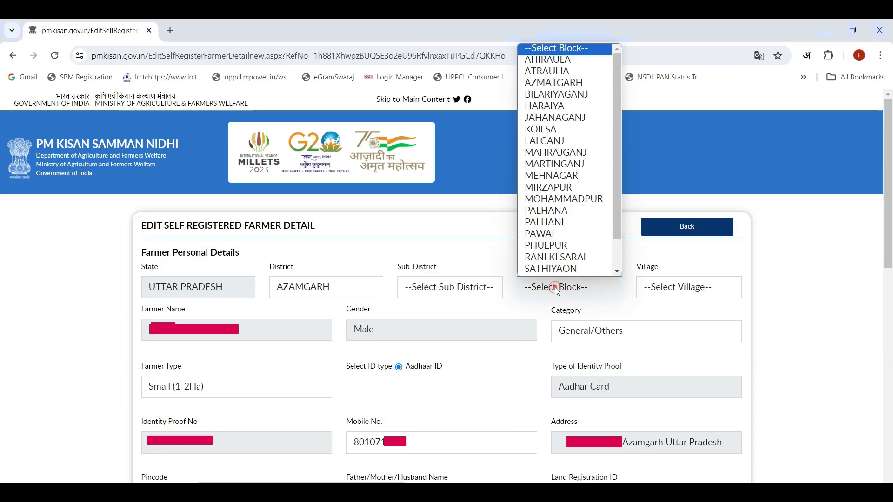
click(555, 288)
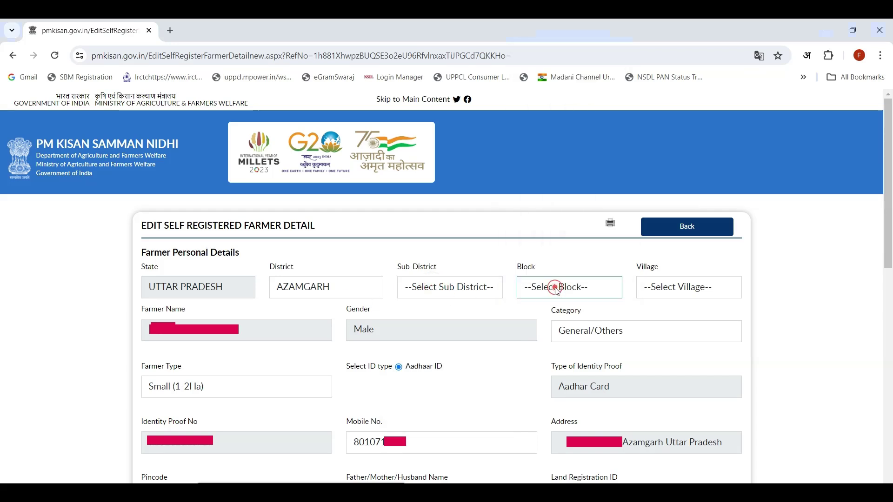
click(670, 292)
click(671, 292)
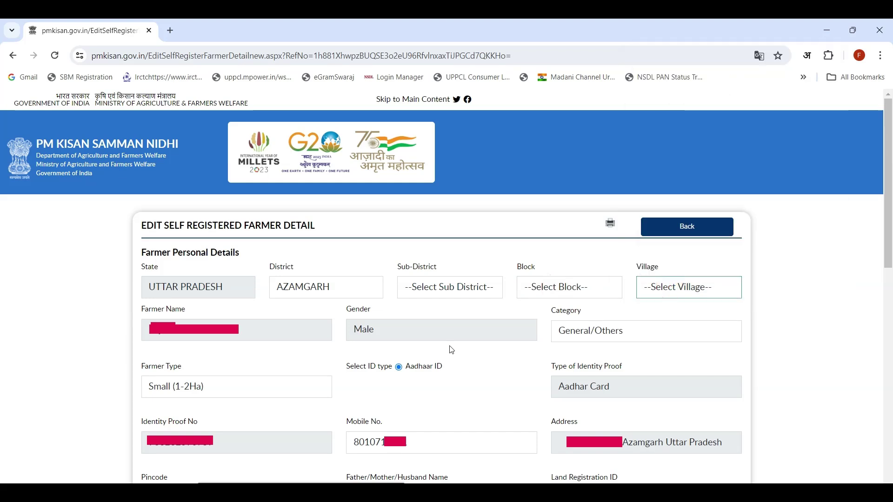
Keep Category as General/Others and Farmer Type as Small (1-2Ha)
click(588, 334)
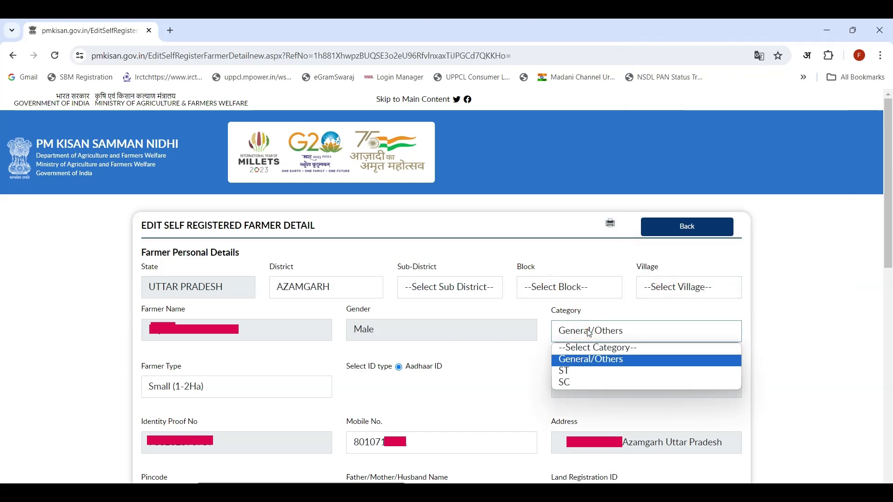
click(608, 363)
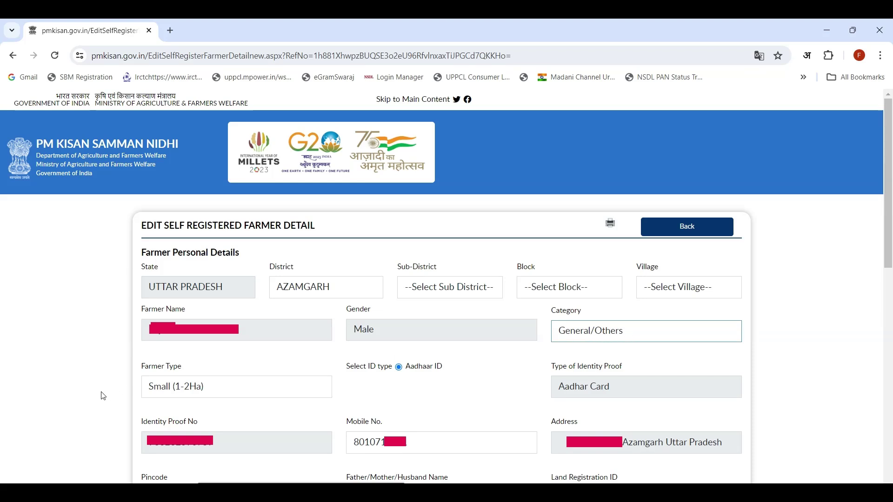
click(186, 390)
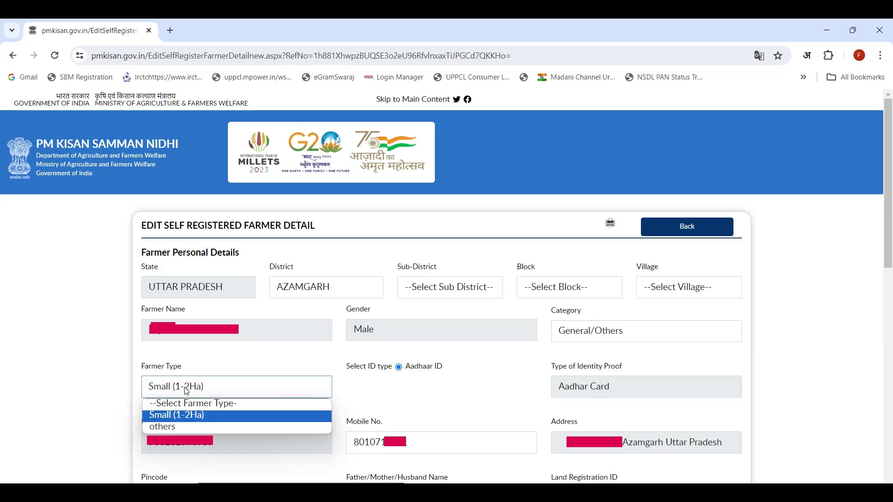
click(195, 417)
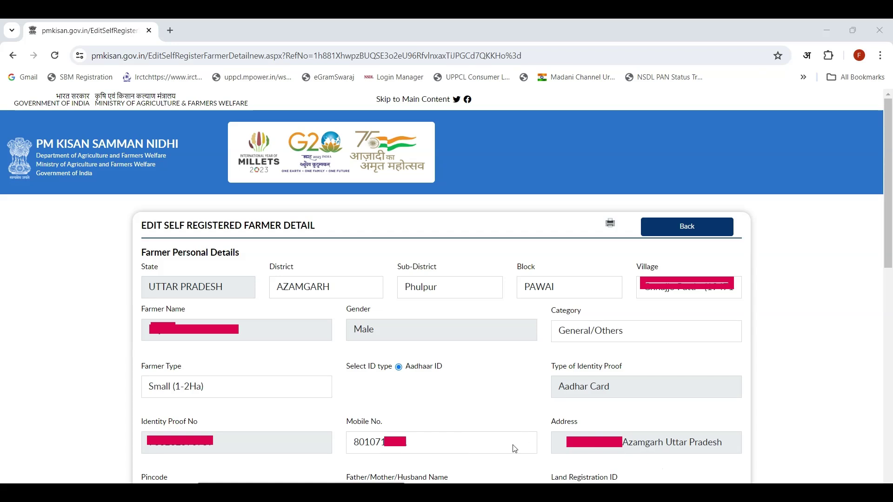
scroll(446, 286, down, 8)
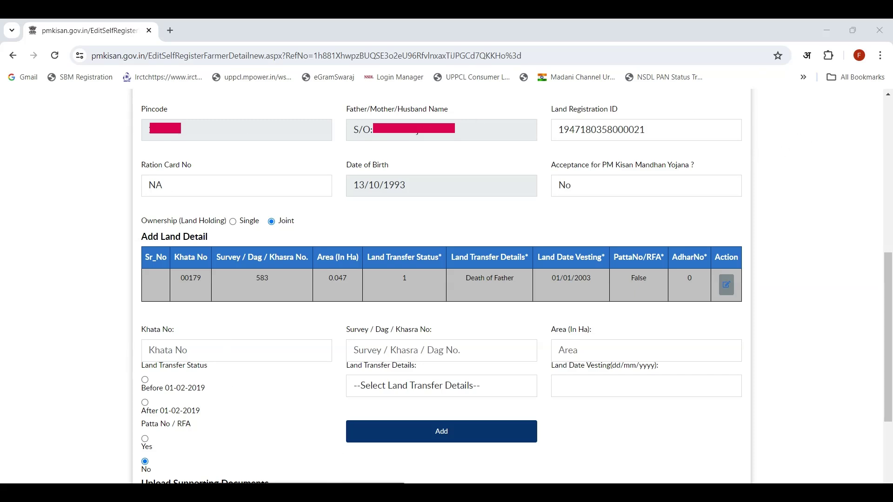
mouse_move(542, 96)
mouse_down()
mouse_move(618, 148)
mouse_move(689, 162)
mouse_move(730, 159)
mouse_up()
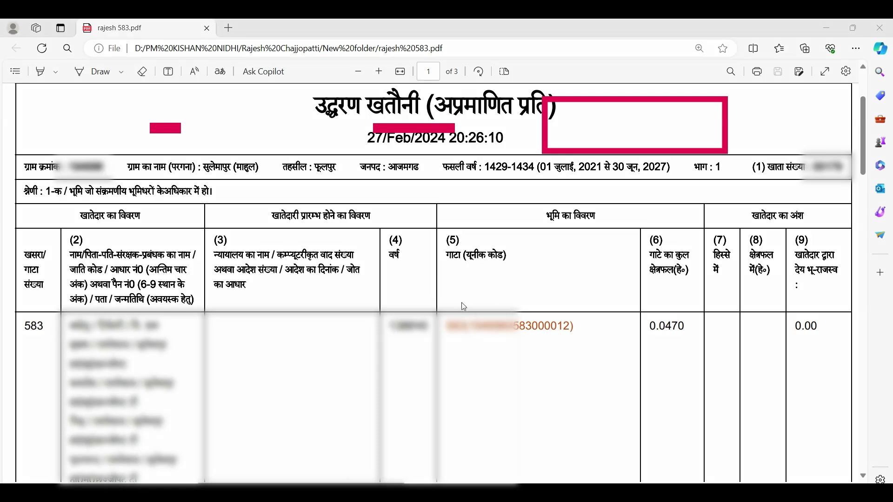
Box the gata unique code in column 5 and the khata number in the khatauni PDF
drag(493, 320, 587, 343)
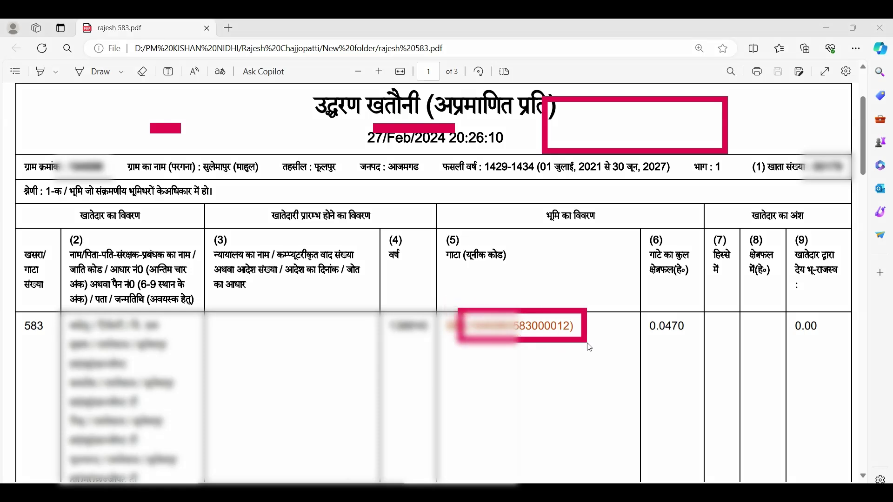
drag(754, 157, 863, 187)
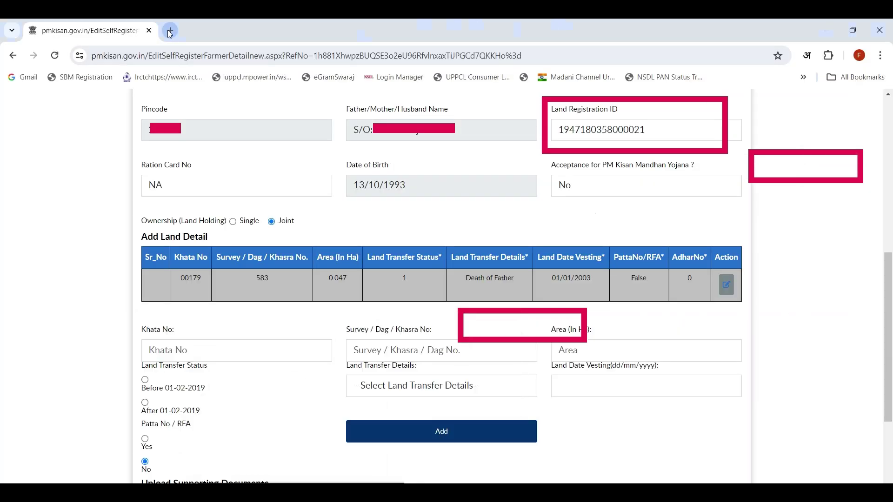
Search 'bhulekh' from recent searches in a new tab and open upbhulekh.gov.in
click(170, 31)
click(147, 57)
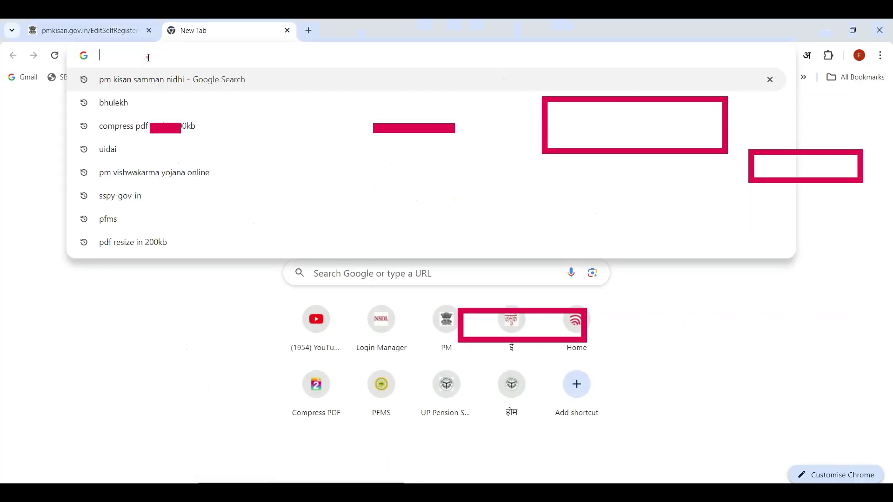
click(113, 108)
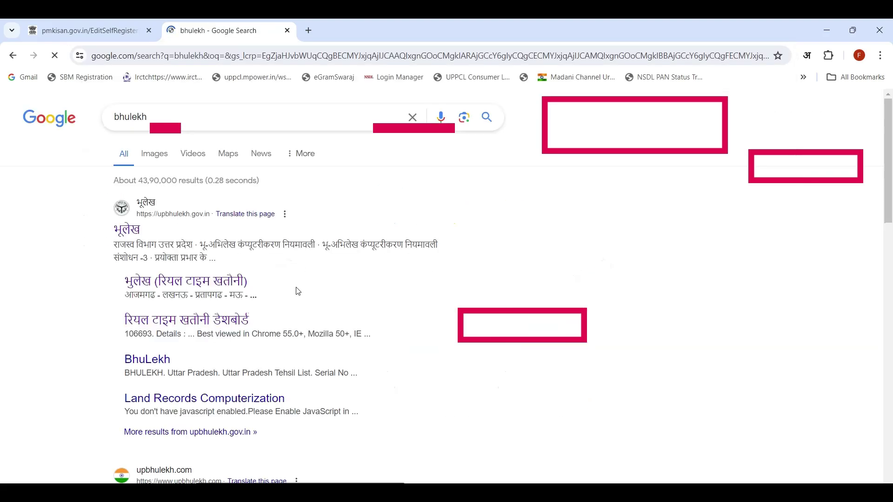
click(125, 231)
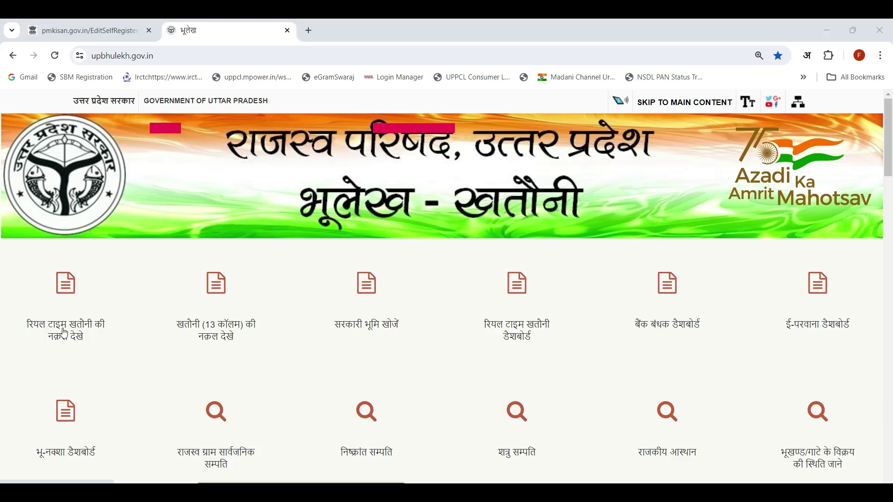
Open the real-time khatauni copy viewer and get past the captcha
click(67, 286)
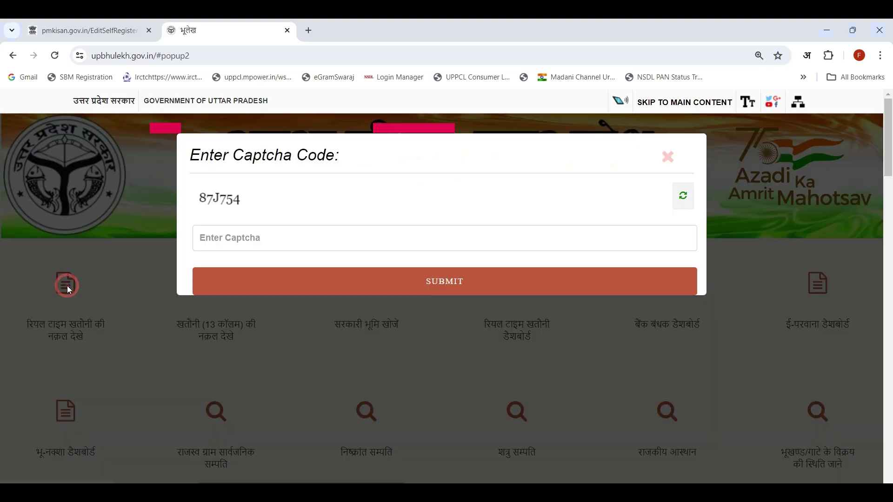
click(226, 243)
text(8)
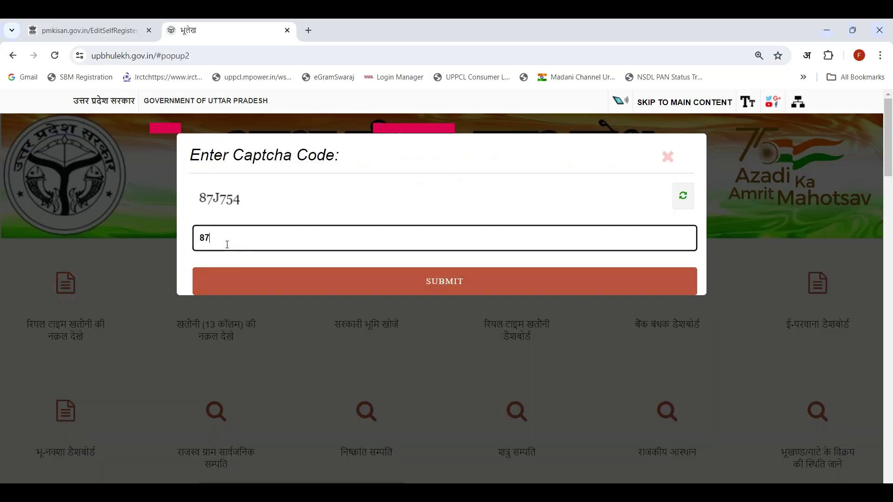
text(7)
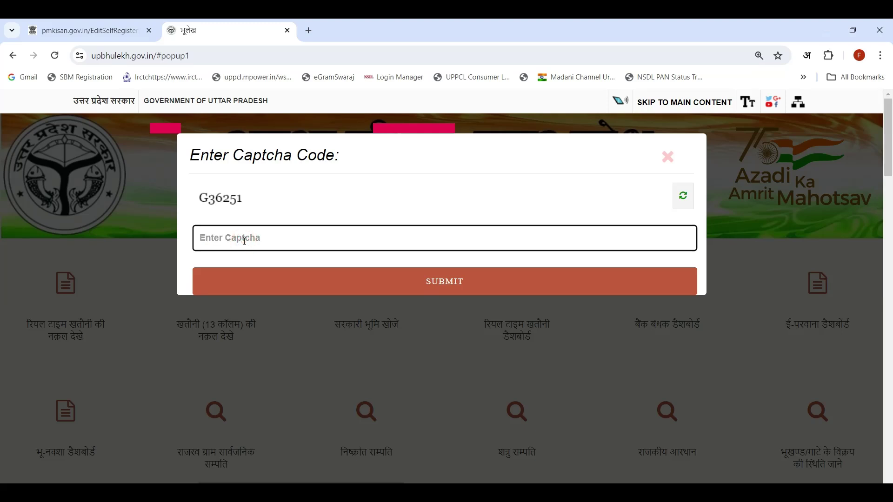
text(G36251)
click(441, 281)
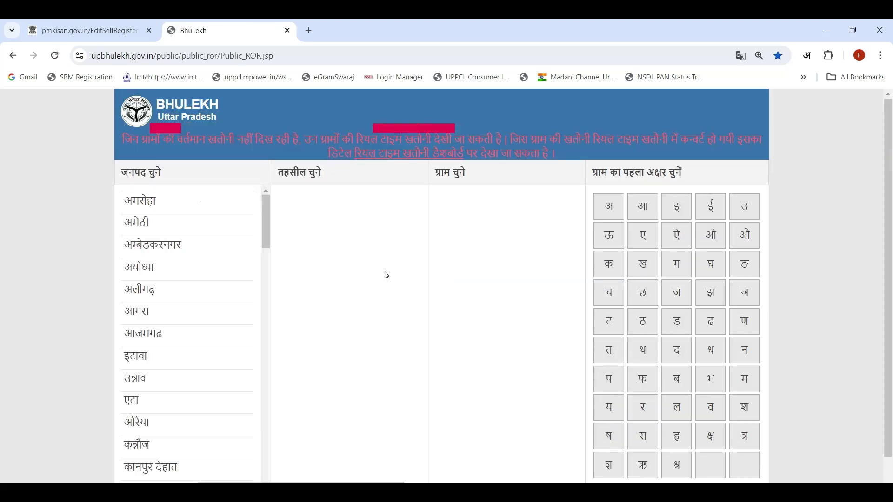
Choose district आजमगढ, tehsil फूलपुर and the village starting with छ for khasra search
click(147, 337)
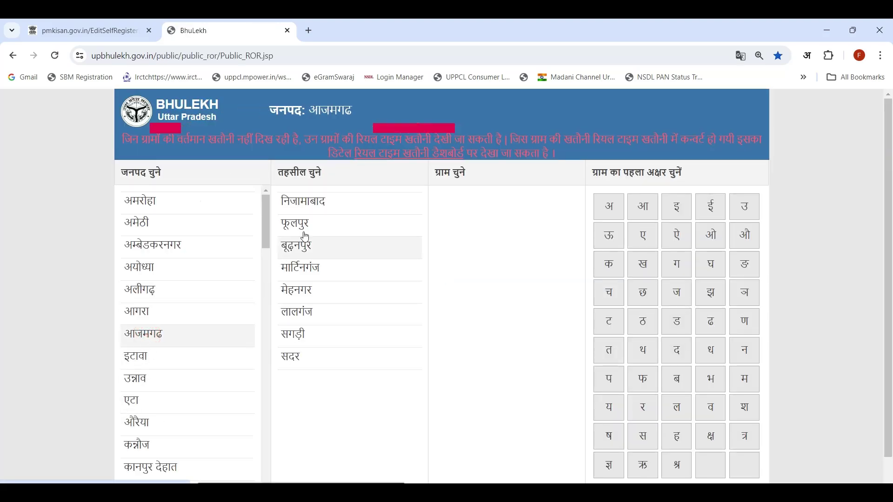
click(296, 226)
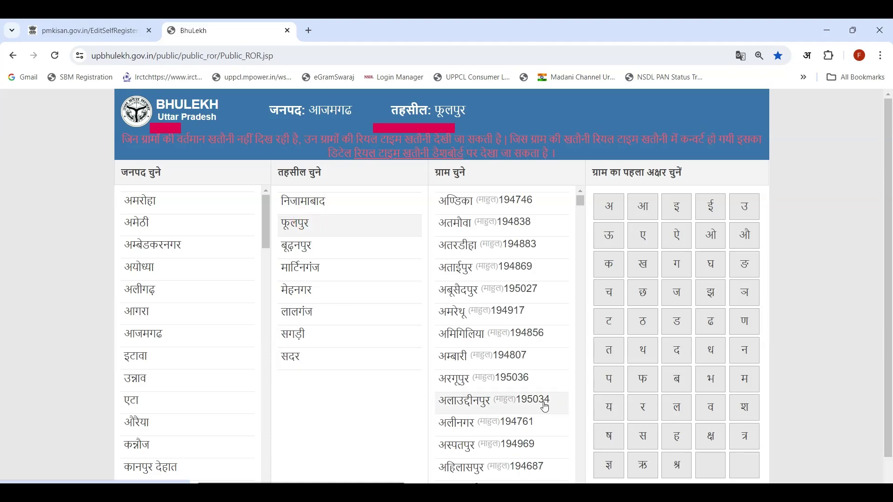
scroll(544, 400, down, 3)
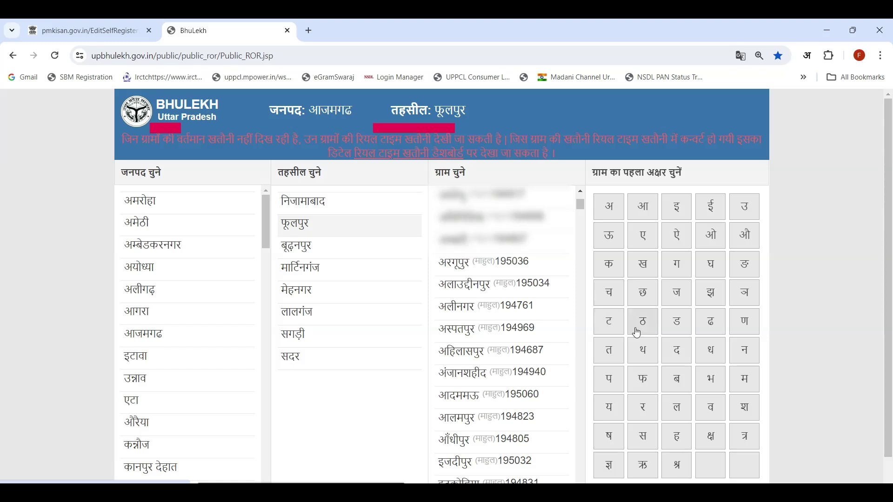
click(641, 293)
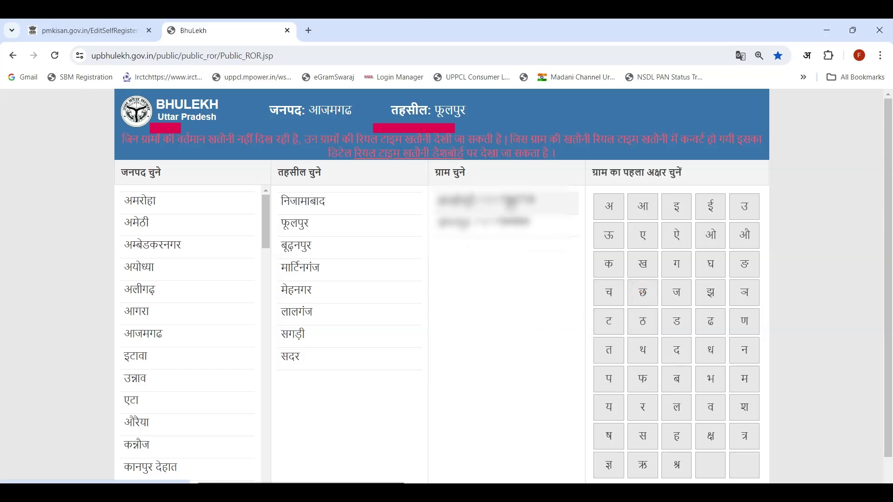
click(506, 202)
Search khasra records for fasli year 1424-1429 using the khasra number entered on the pad
click(641, 111)
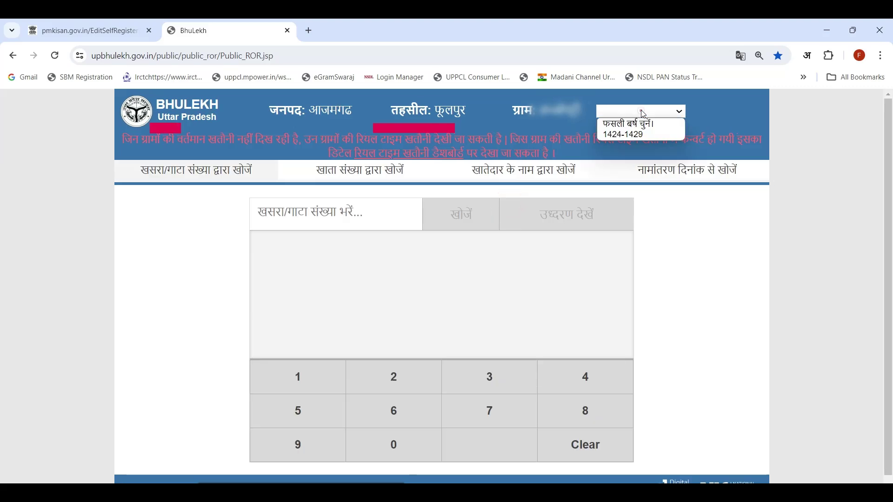
click(633, 136)
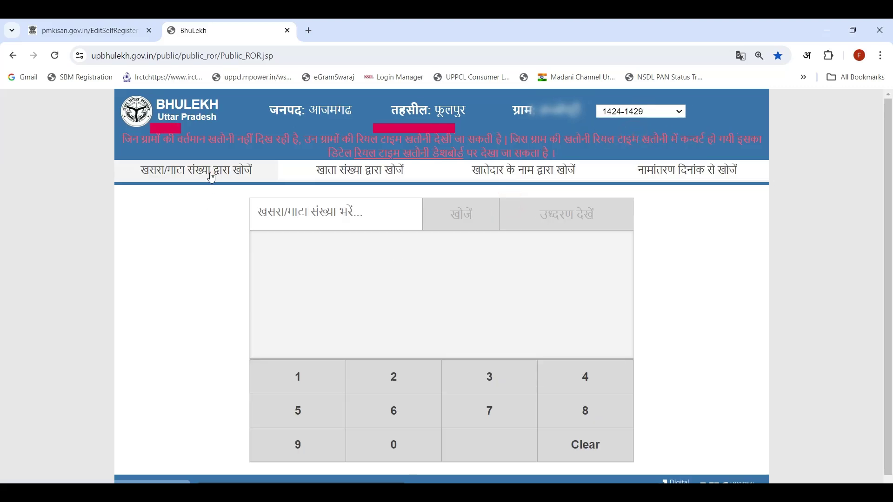
click(508, 377)
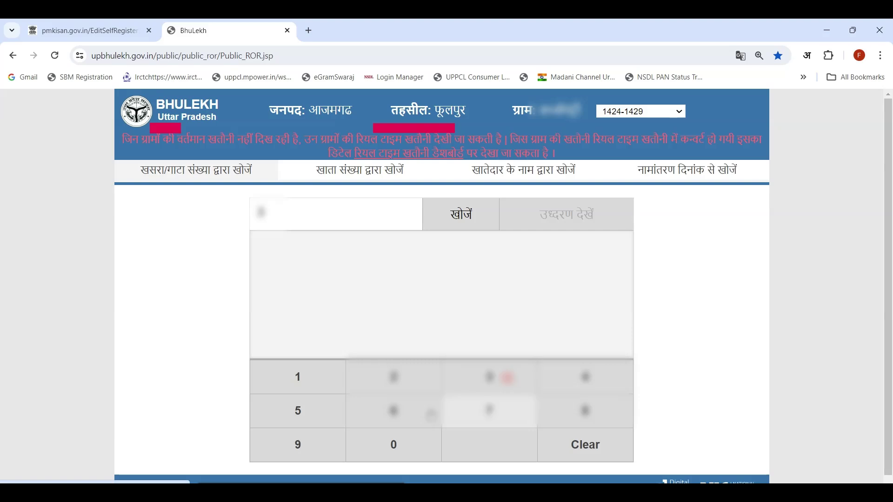
click(389, 416)
click(477, 382)
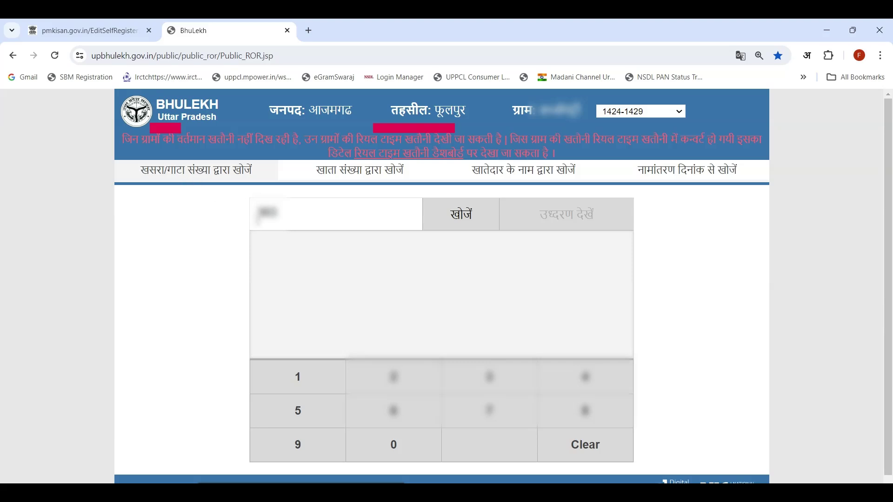
click(454, 225)
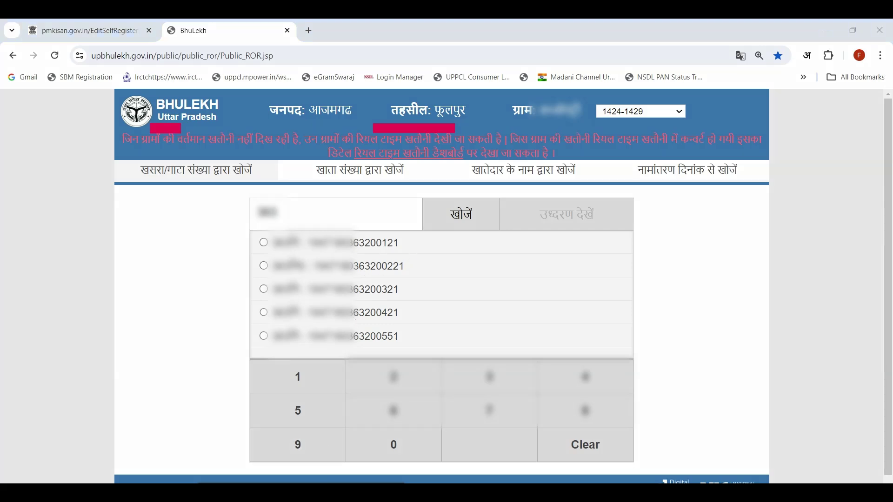
Highlight the unique plot codes in the khasra search results to compare them
mouse_move(406, 233)
mouse_down()
mouse_move(294, 253)
mouse_move(303, 254)
mouse_up()
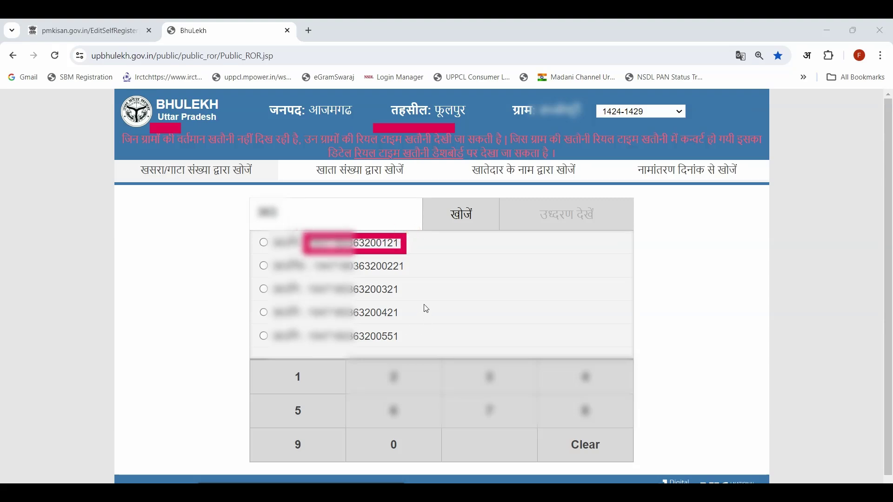
drag(426, 298, 300, 328)
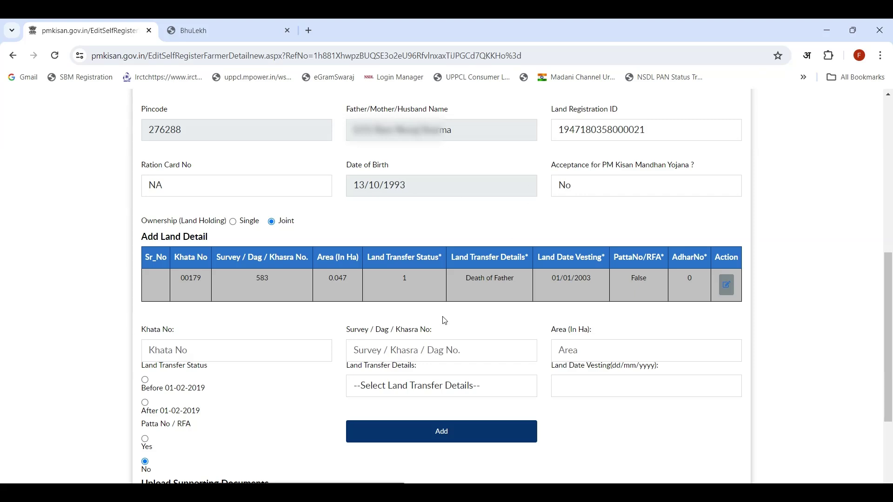
Set Acceptance for PM Kisan Mandhan Yojana to No
click(588, 192)
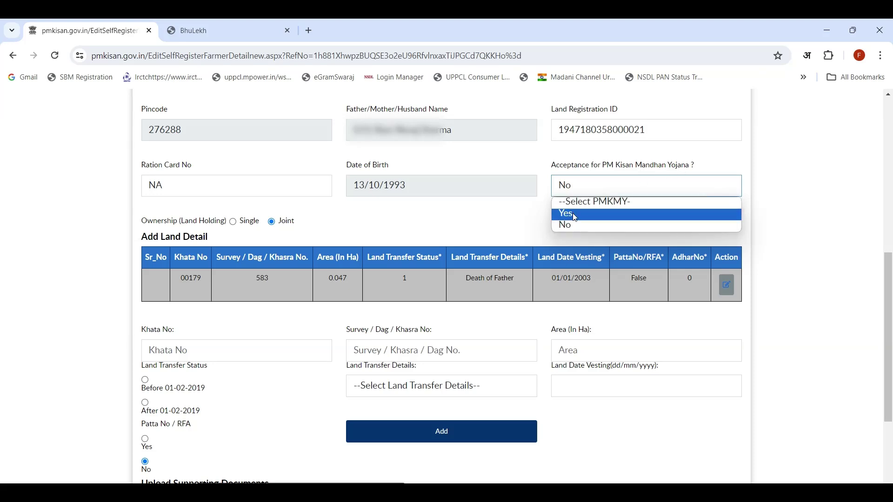
click(581, 226)
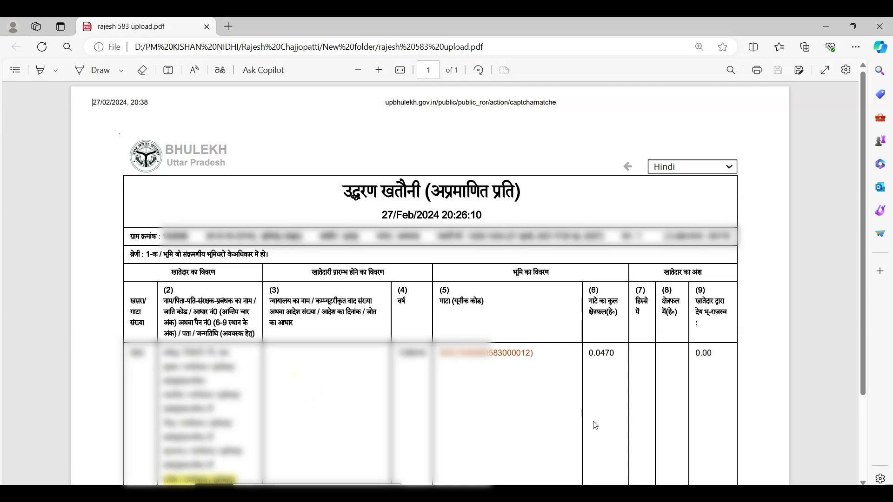
Switch from the khatauni PDF back to the PM-Kisan edit form in Chrome
click(542, 432)
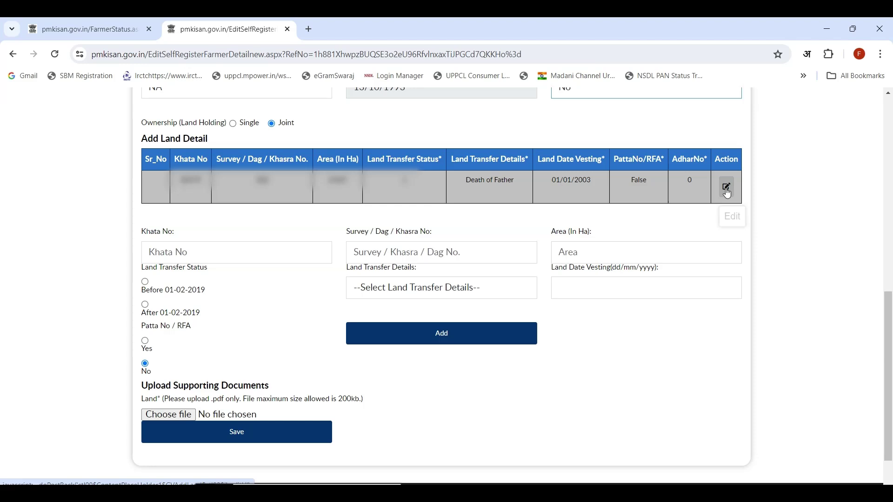
Load the land row for editing, change Khata No to 00199, and select the khasra and area values
click(728, 191)
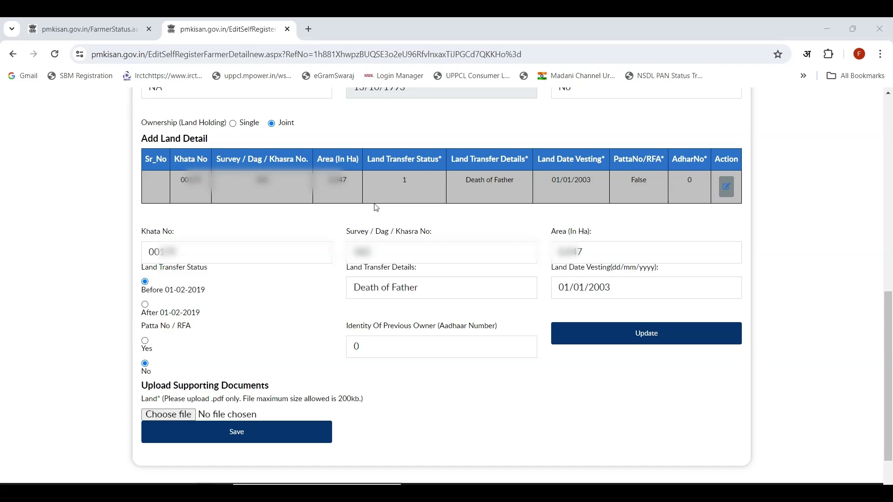
double_click(196, 251)
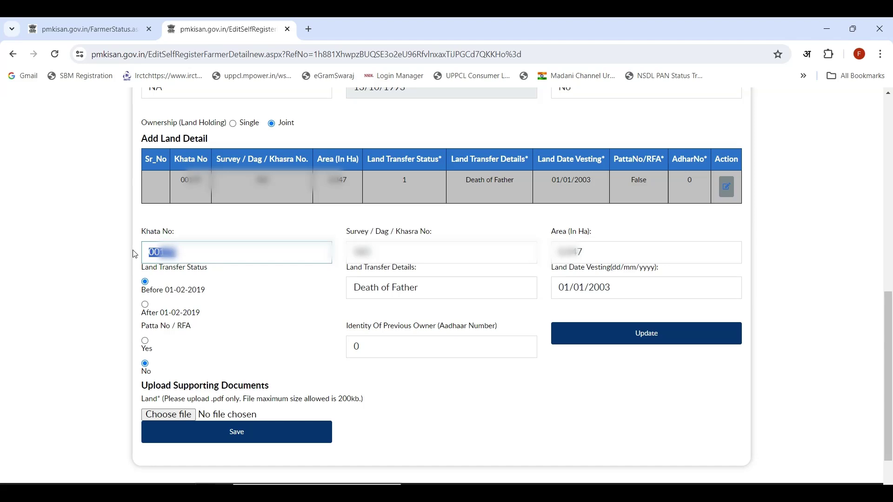
text(00199)
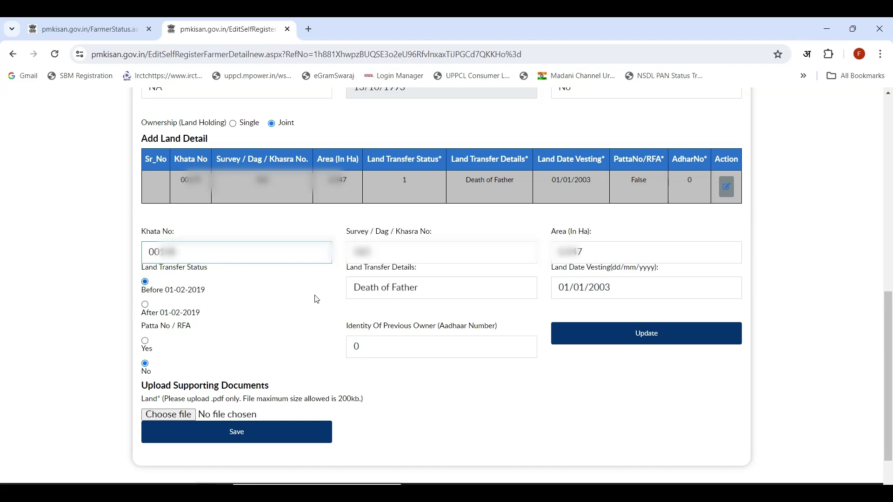
double_click(404, 244)
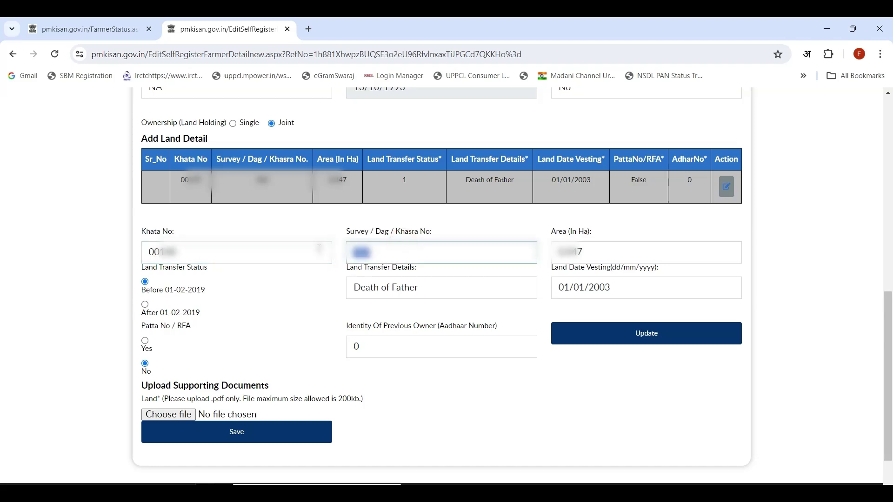
double_click(554, 256)
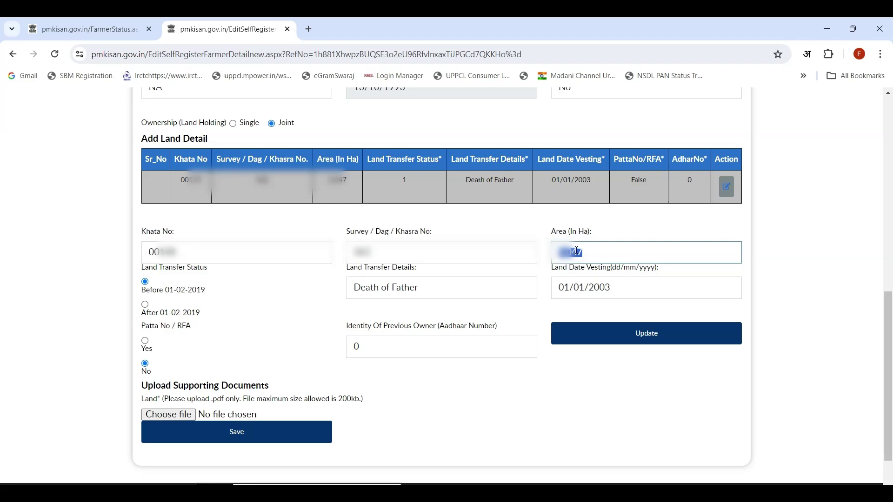
Correct the area to .0120, keep Death of Father as transfer reason, and update the row
key(BackSpace)
text(.0120)
click(397, 292)
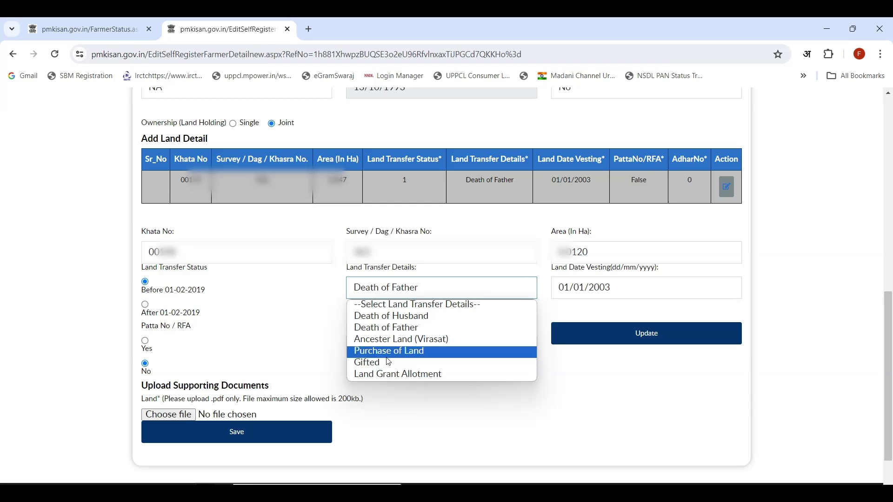
click(401, 289)
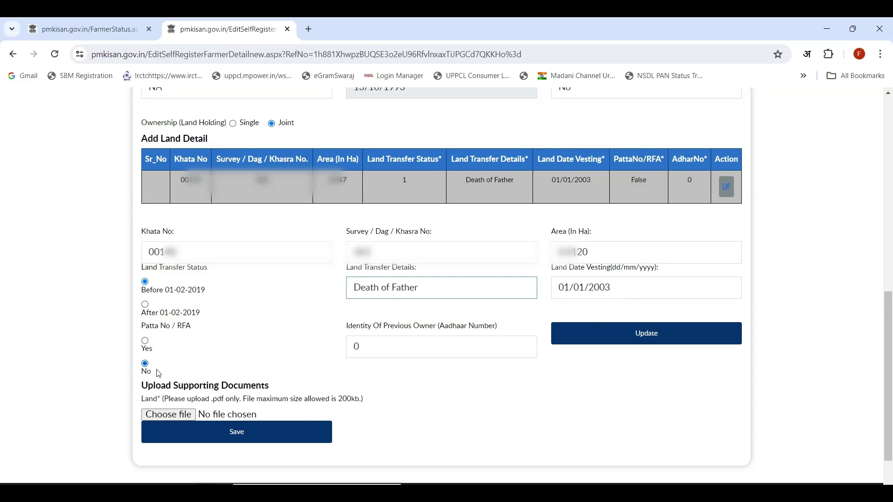
click(631, 344)
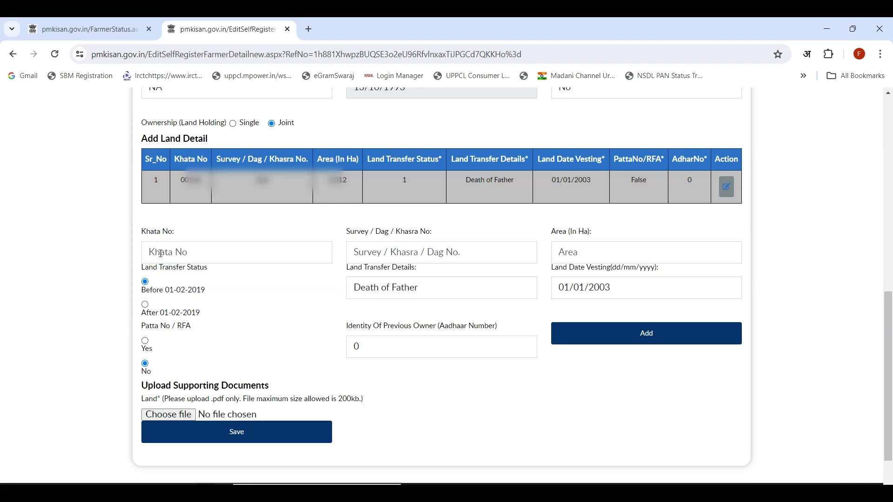
click(204, 254)
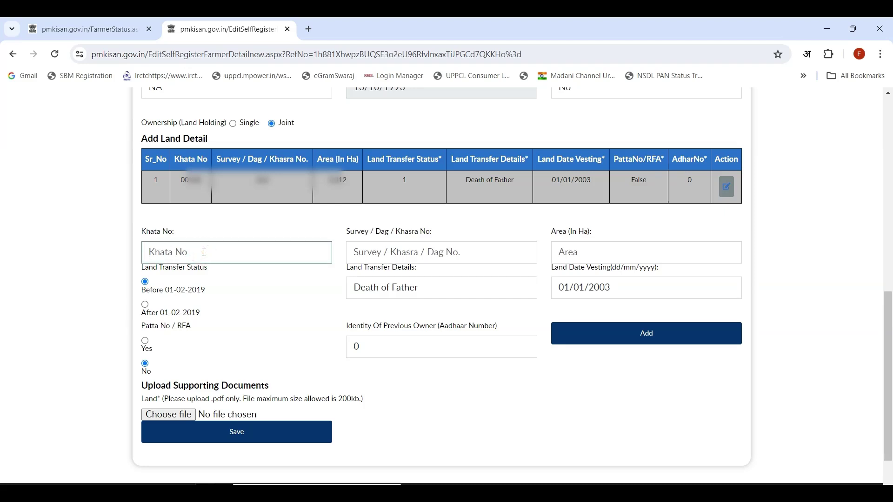
text(00148)
click(359, 257)
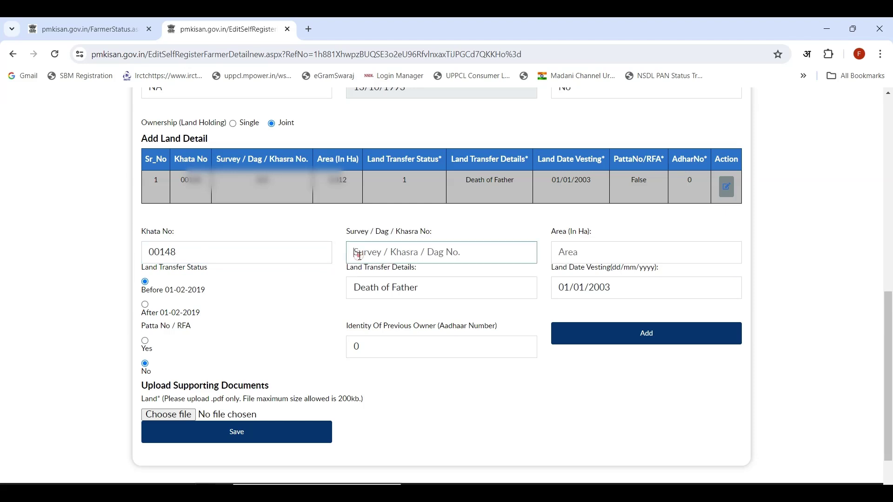
text(583)
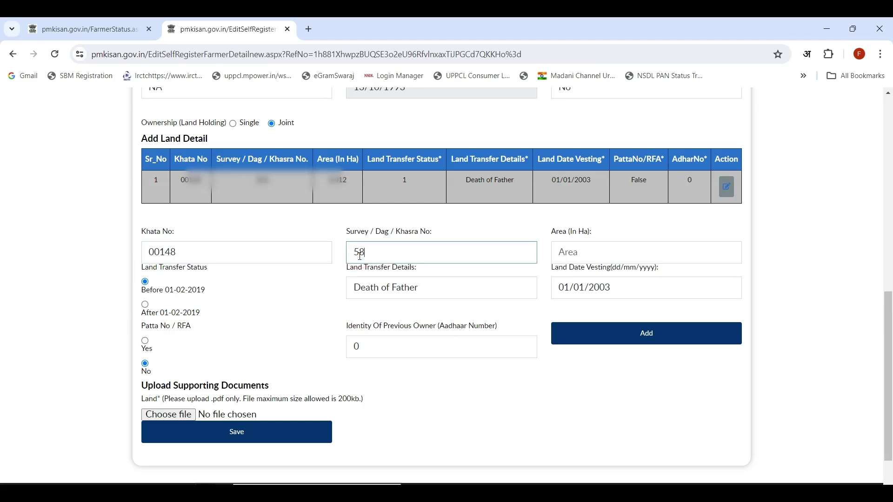
click(575, 251)
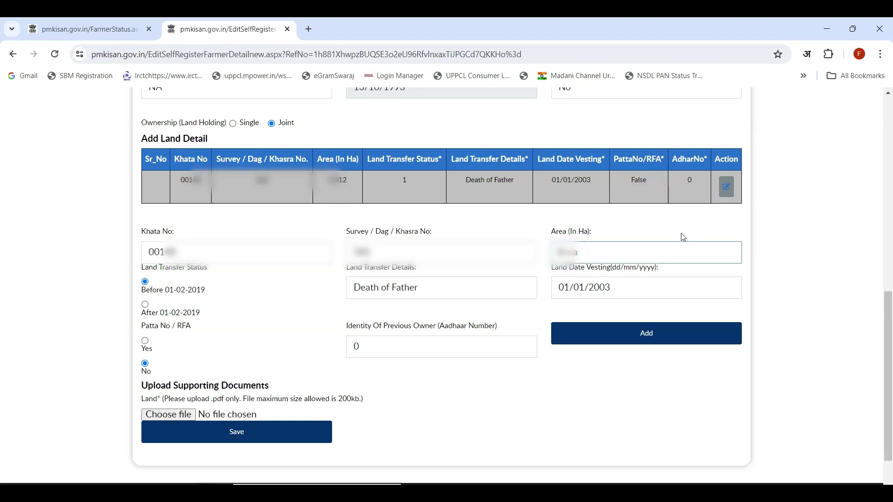
text(0.00470)
Add the second land entry to the table and enter the third plot's Khata number
click(644, 339)
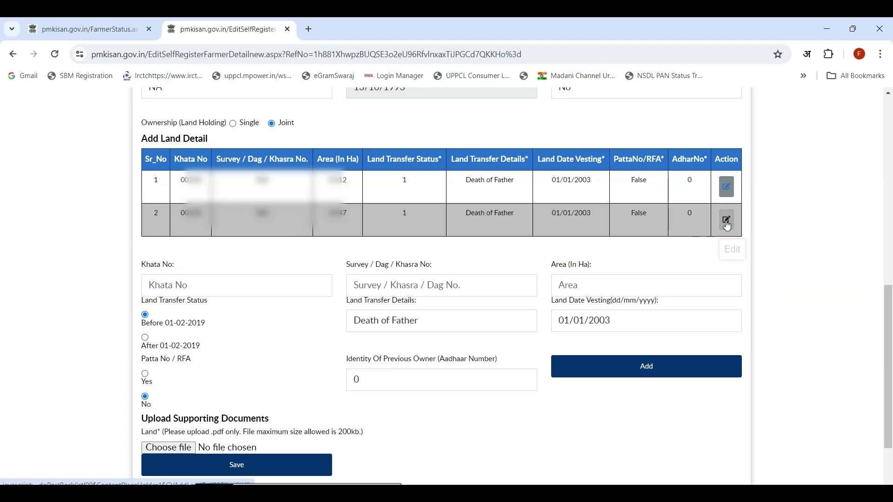
click(168, 284)
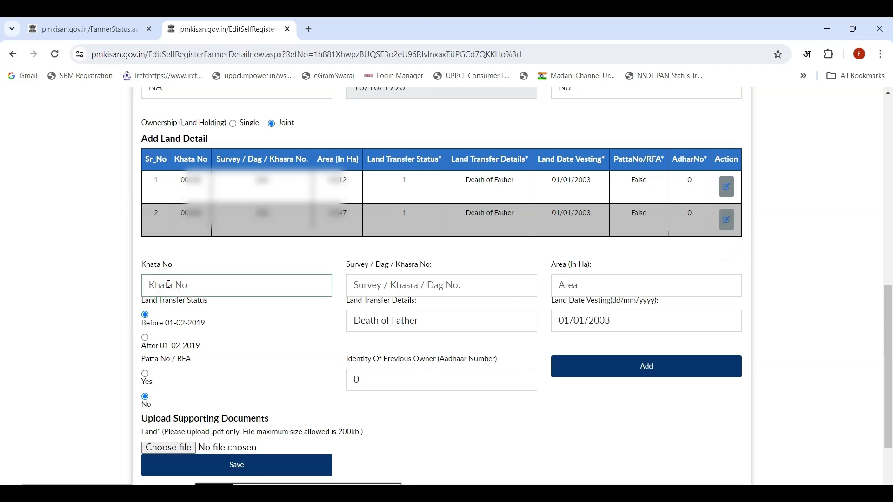
text(014)
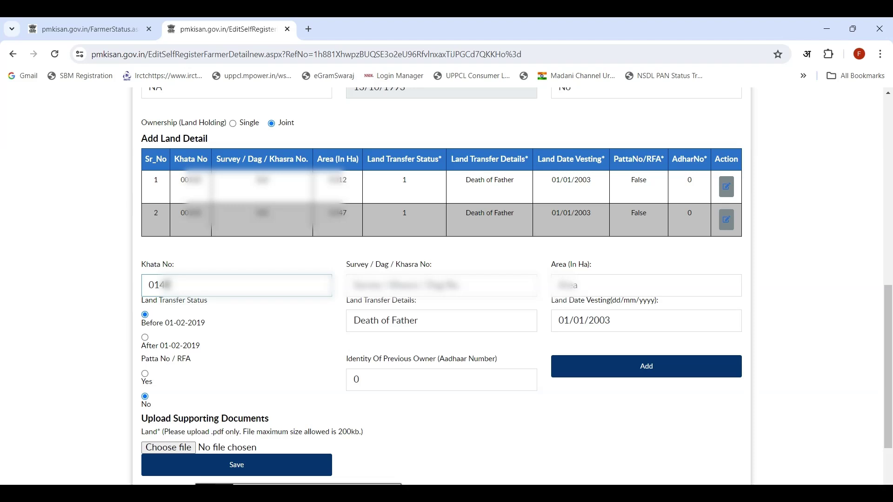
key(BackSpace)
key(BackSpace)
text(0014)
key(BackSpace)
Enter khasra 1087 and area 0.1240 for the third plot, then add the record
click(378, 283)
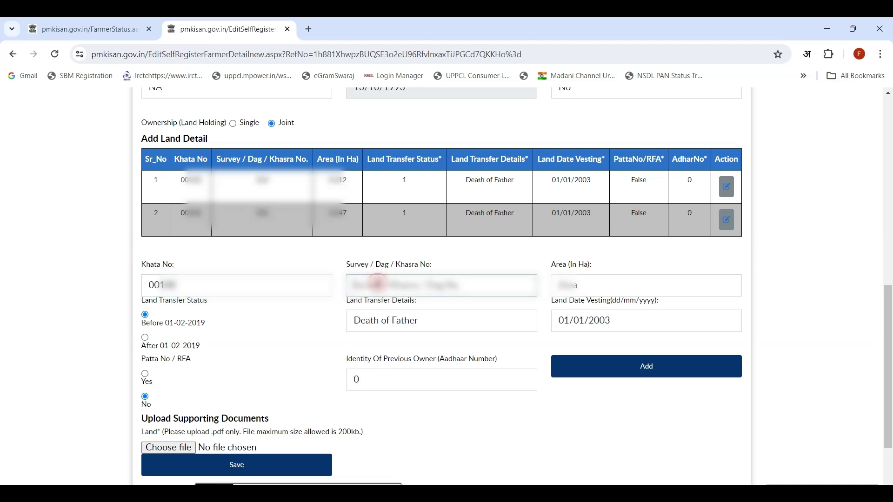
text(1087)
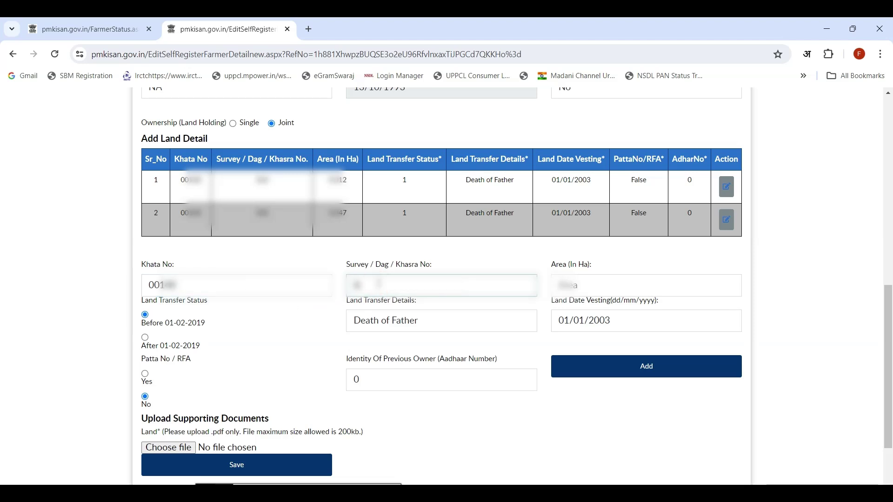
click(594, 281)
text(0.12)
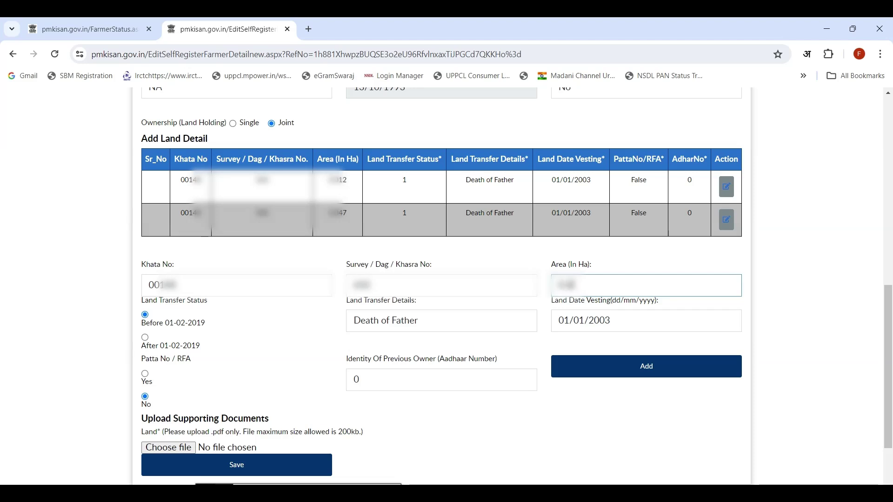
text(40)
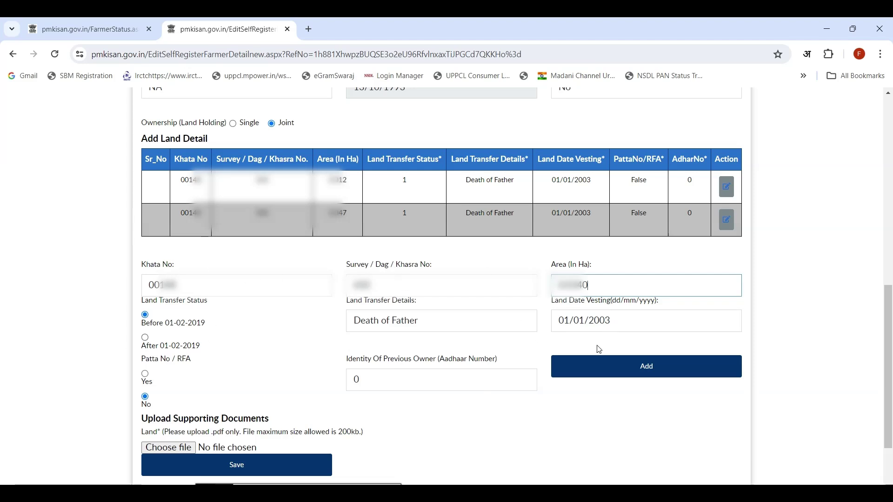
click(644, 372)
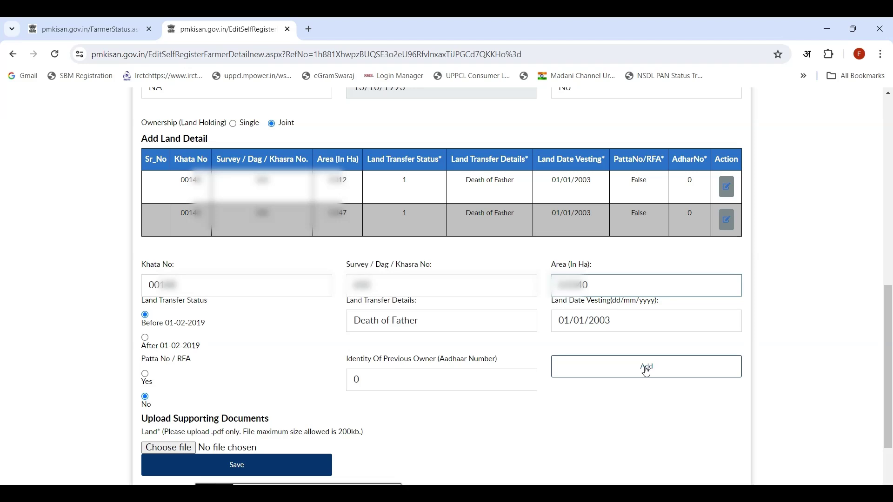
Add the third plot as Sr_No 3 in the Land Detail table, with KHATAUNI UPLOAD.pdf as the supporting document
click(646, 371)
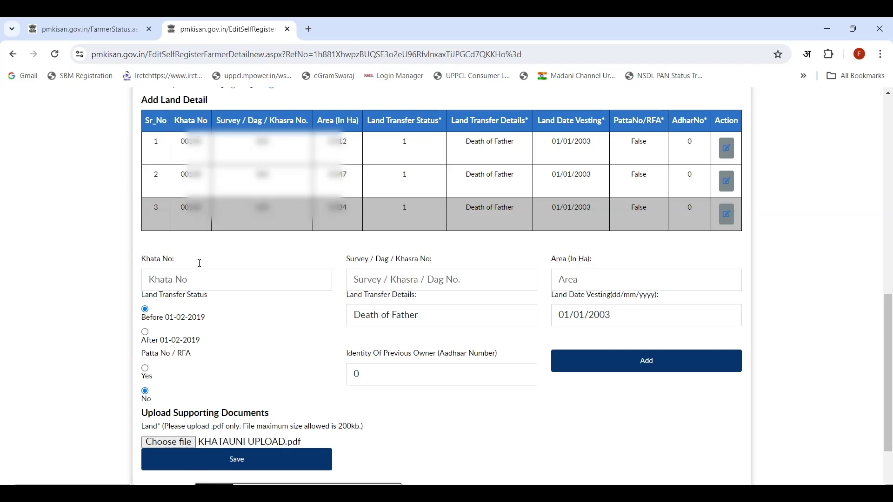
click(276, 456)
Save the corrected registration to get 'Record has been Updated', then return to the earlier FarmerStatus page
click(238, 460)
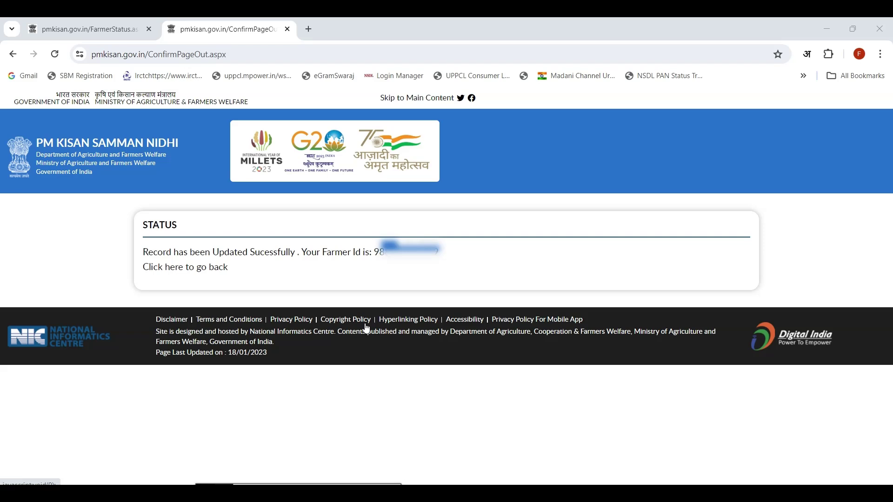
click(122, 30)
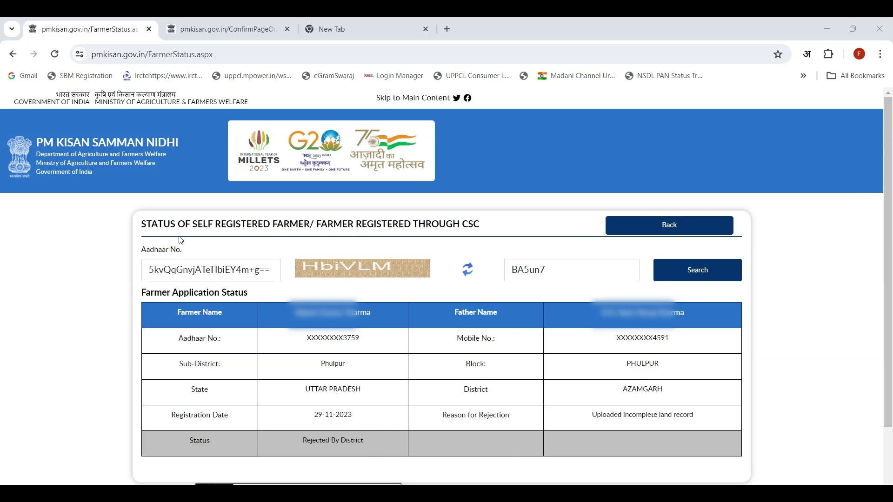
In a new tab, search 'pm kisan samman nidhi', go to pmkisan.gov.in and open Status of Self Registered Farmer
click(349, 29)
click(275, 50)
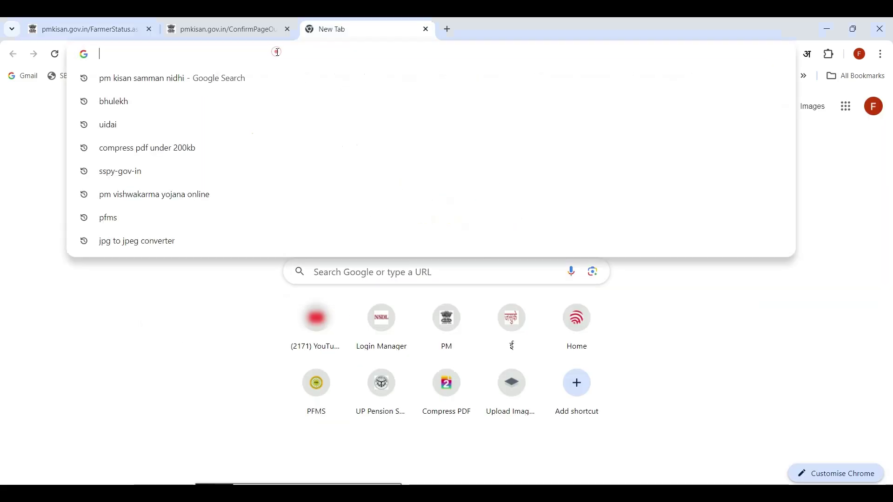
click(180, 77)
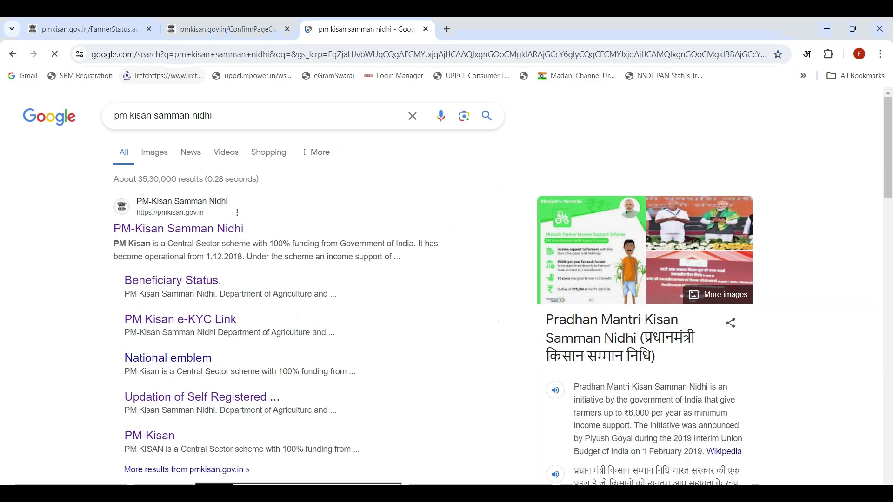
click(180, 231)
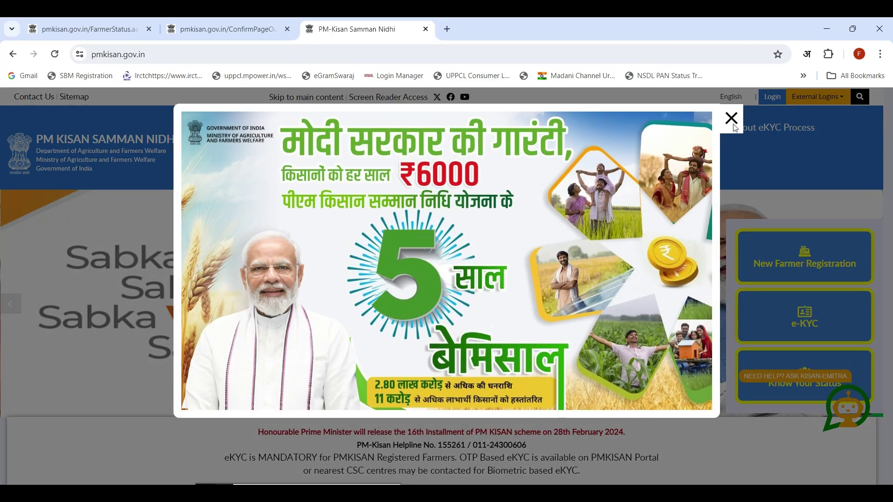
click(733, 121)
scroll(628, 230, down, 5)
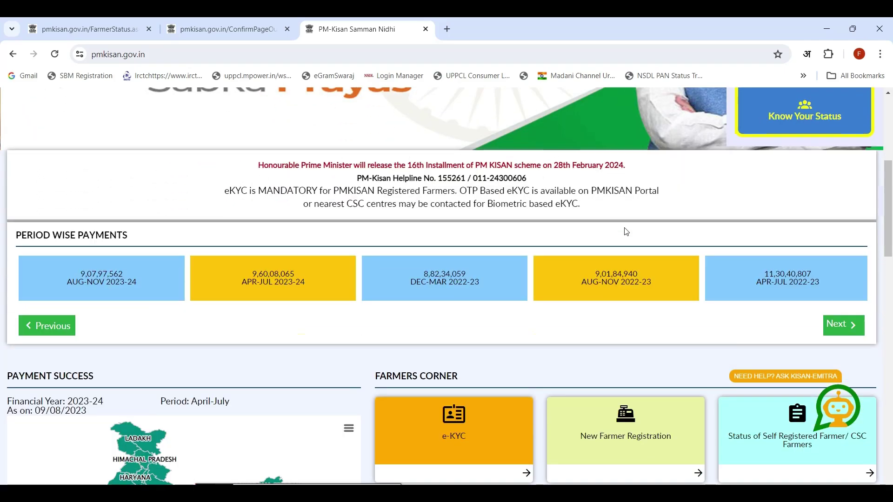
scroll(626, 231, down, 5)
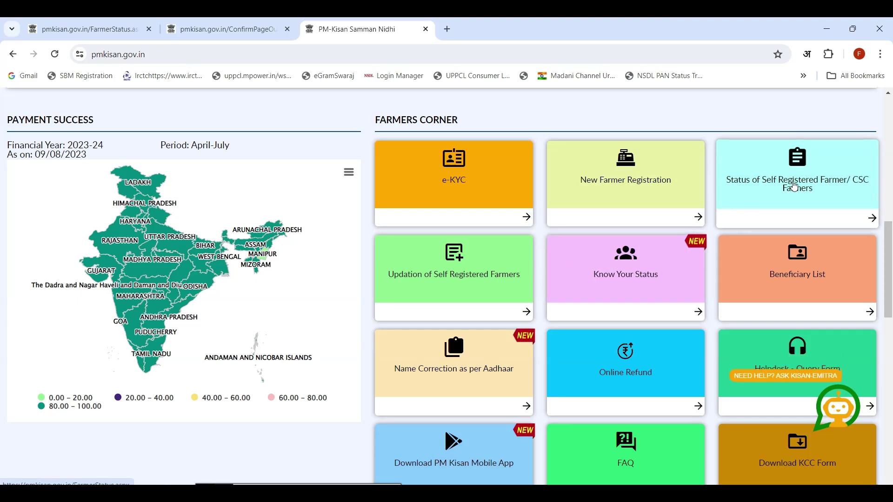
click(794, 187)
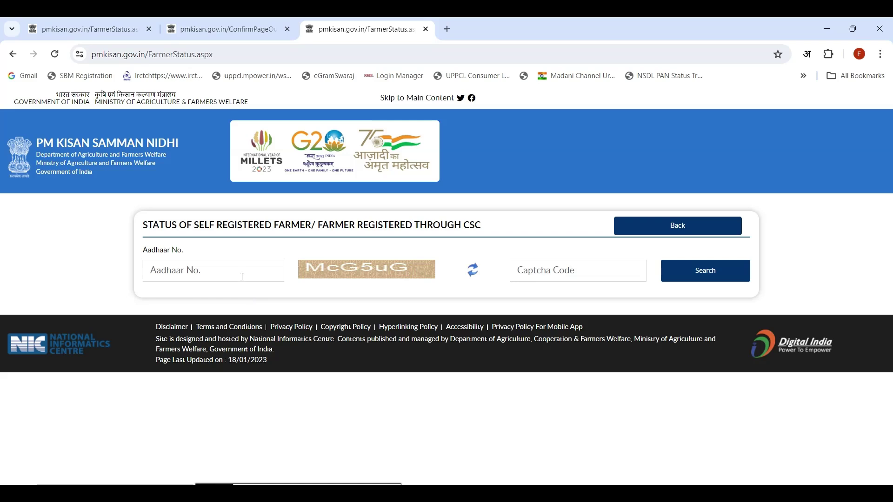
Search with the farmer's Aadhaar number and captcha; status shows Pending at Sub-District/Block Level
click(241, 276)
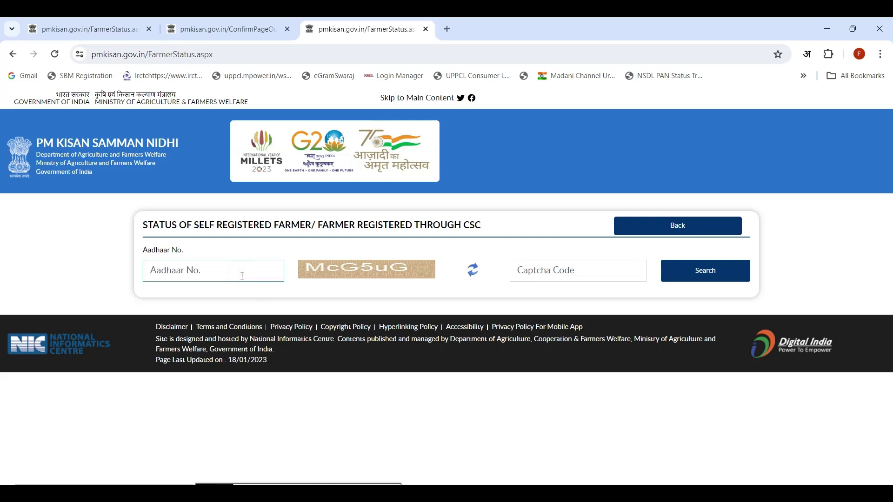
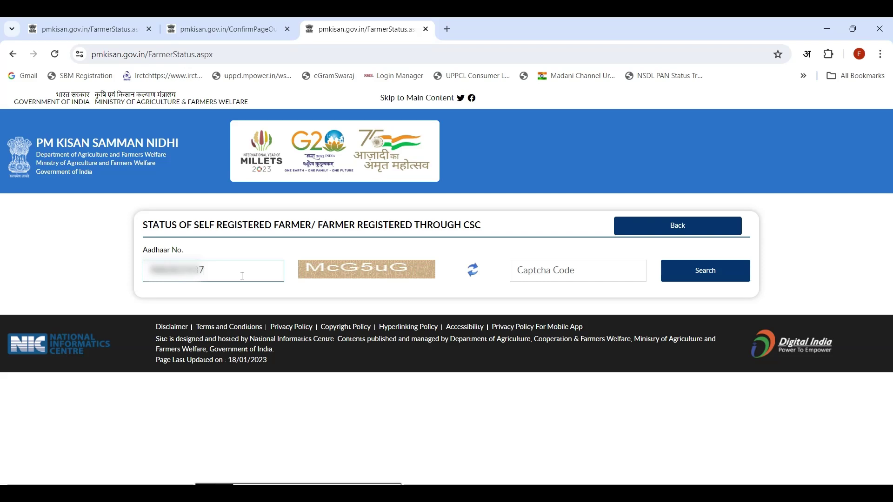
click(542, 273)
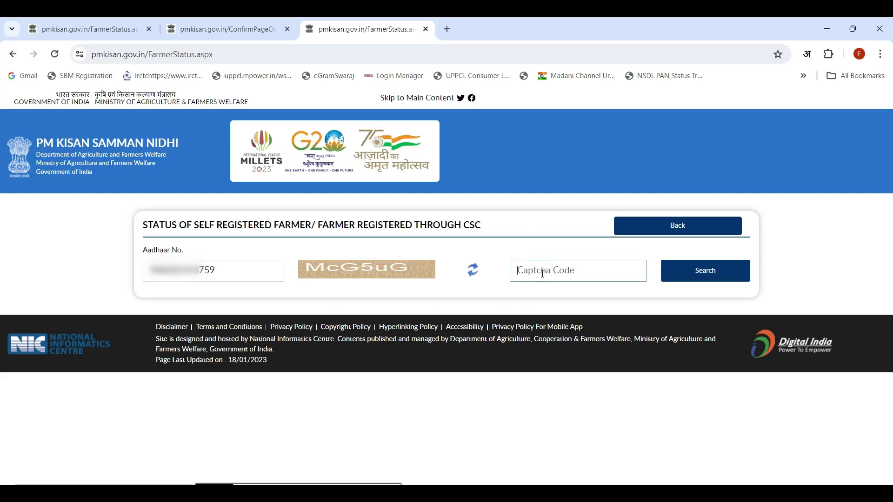
text(Mc)
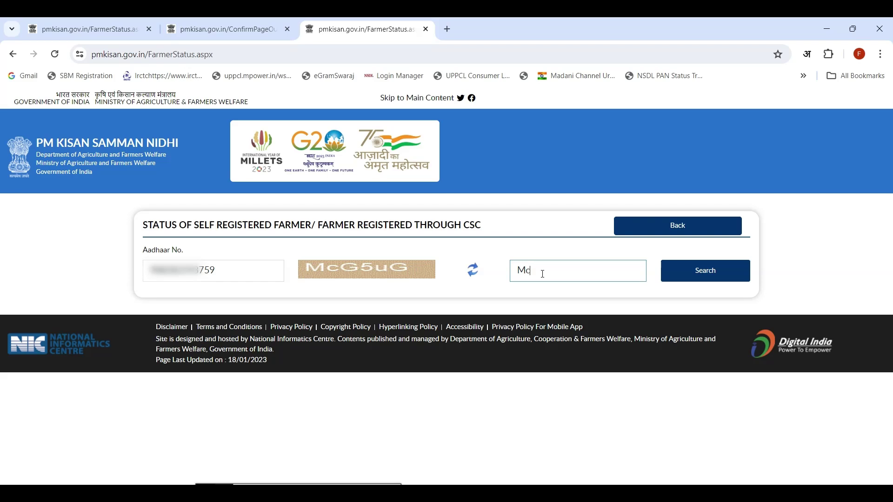
text(G5uG)
click(702, 277)
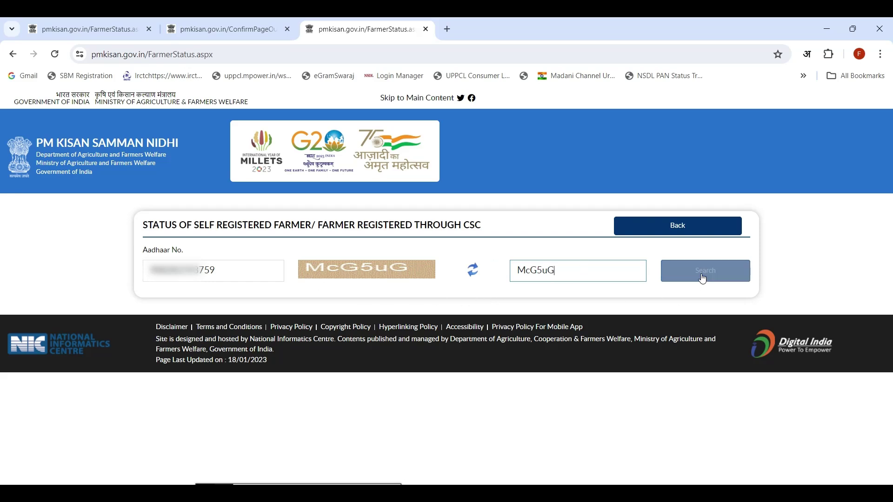
click(702, 277)
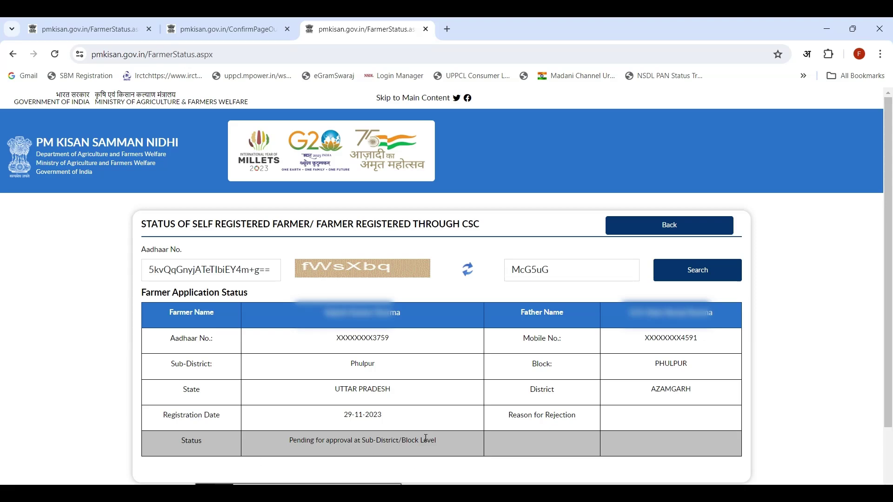
click(96, 28)
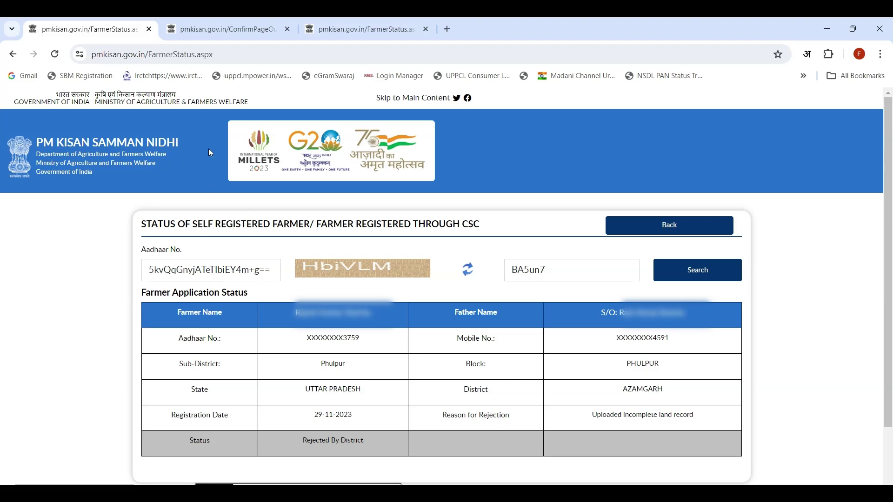
click(227, 31)
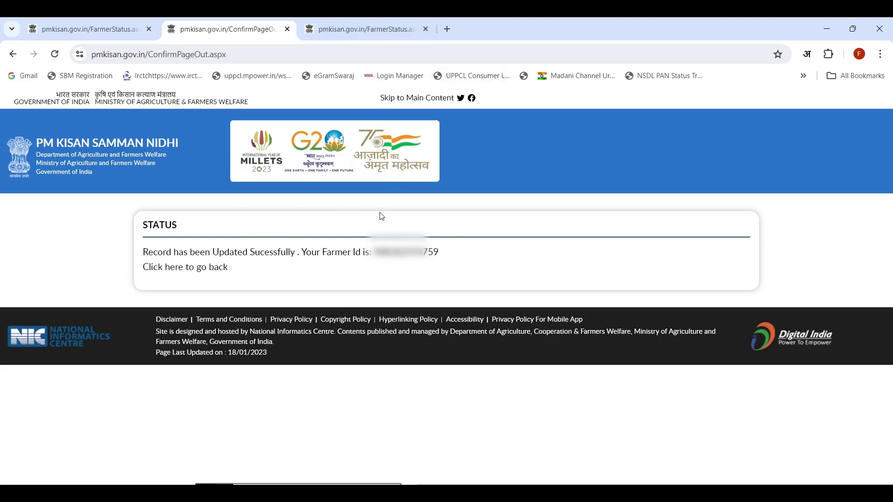
click(371, 33)
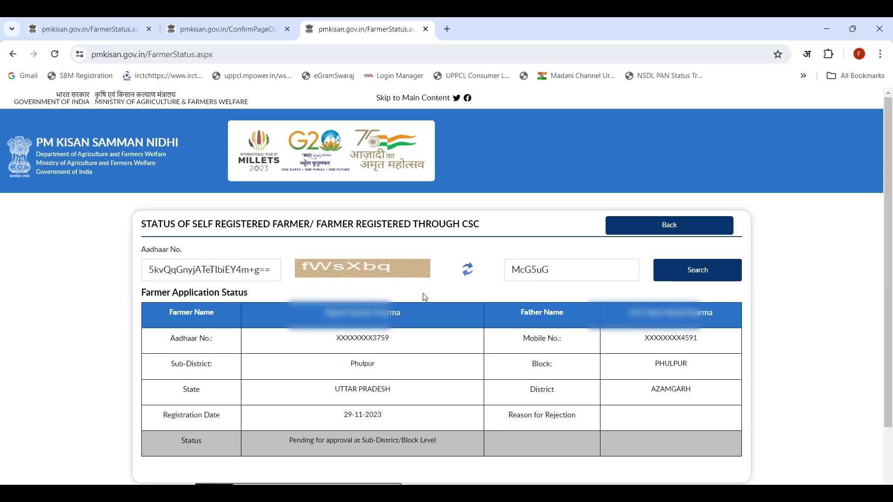
click(111, 25)
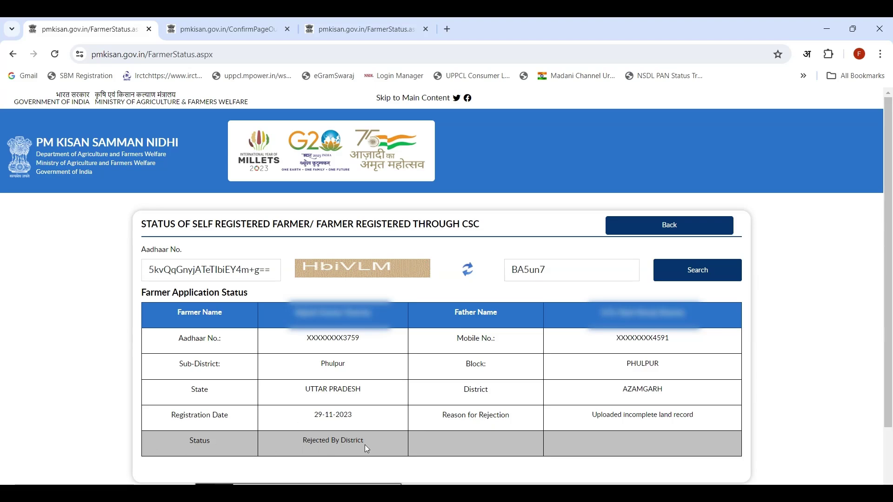
click(222, 26)
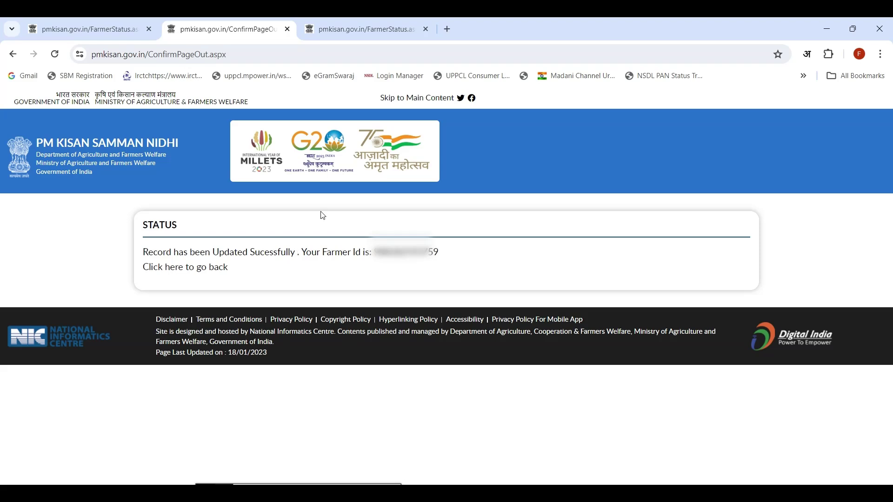
click(352, 33)
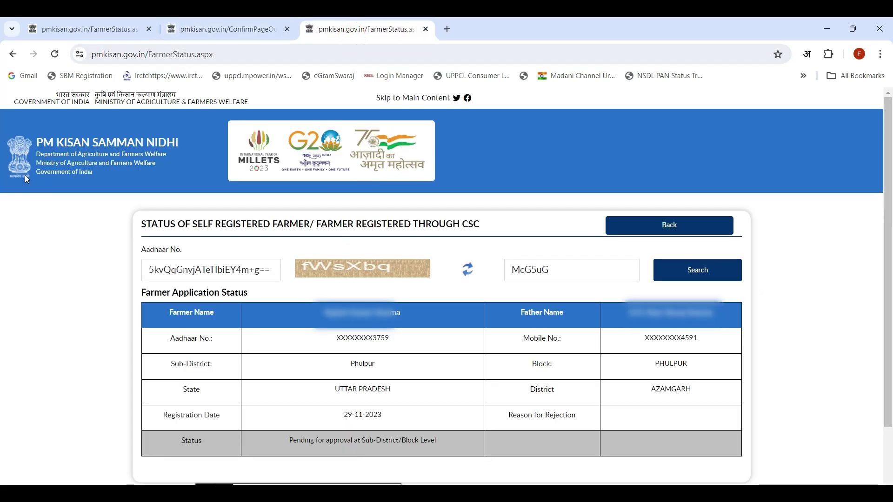